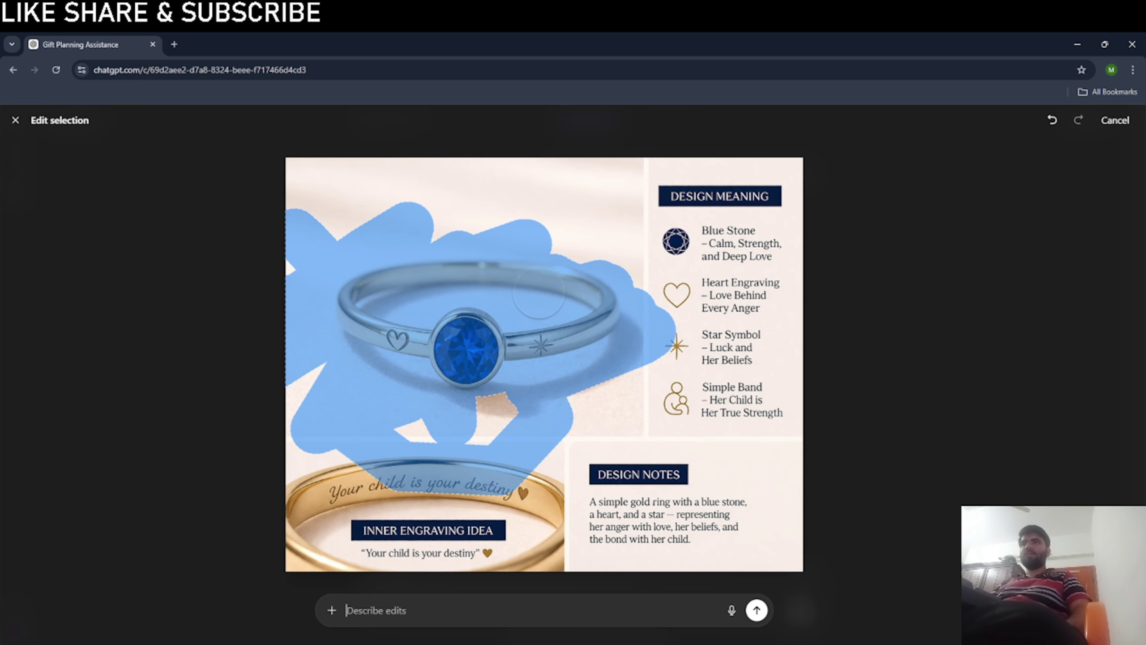
# Extend the brushed edit selection over the inner engraving section of the ring image, and leave the selection view.
pyautogui.click(480, 472)
pyautogui.moveTo(496, 520)
pyautogui.mouseDown()
pyautogui.moveTo(578, 506)
pyautogui.moveTo(465, 538)
pyautogui.moveTo(316, 519)
pyautogui.moveTo(352, 560)
pyautogui.mouseUp()
pyautogui.moveTo(343, 474)
pyautogui.mouseDown()
pyautogui.moveTo(311, 469)
pyautogui.moveTo(332, 453)
pyautogui.moveTo(406, 495)
pyautogui.moveTo(469, 397)
pyautogui.moveTo(514, 425)
pyautogui.moveTo(532, 388)
pyautogui.moveTo(636, 376)
pyautogui.moveTo(577, 376)
pyautogui.mouseUp()
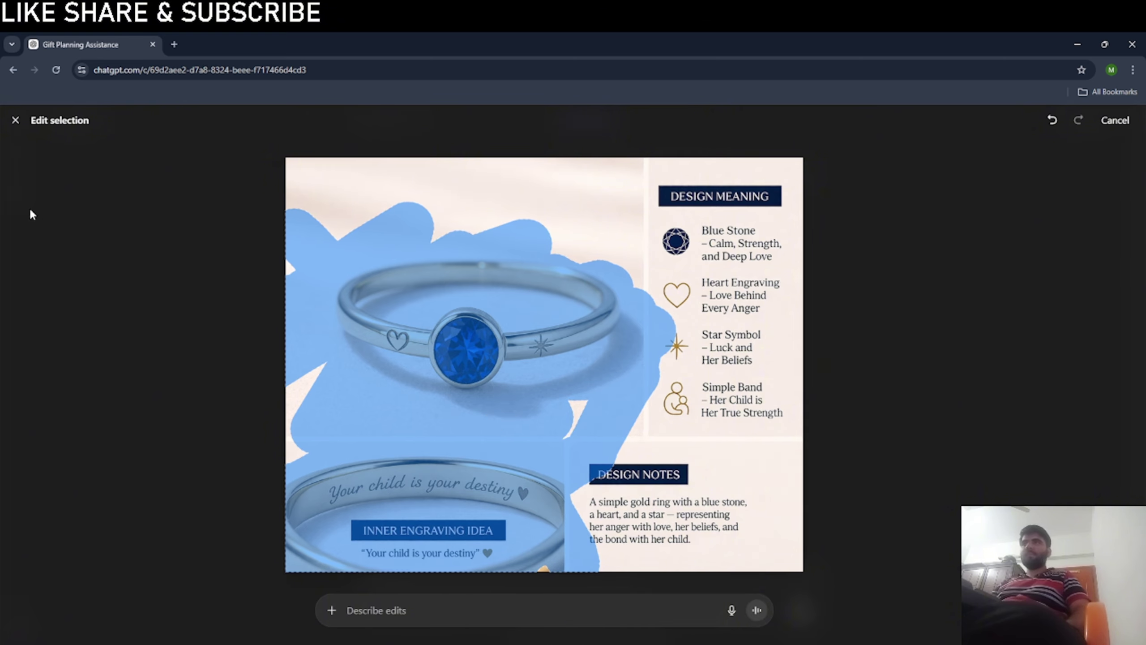
pyautogui.click(13, 69)
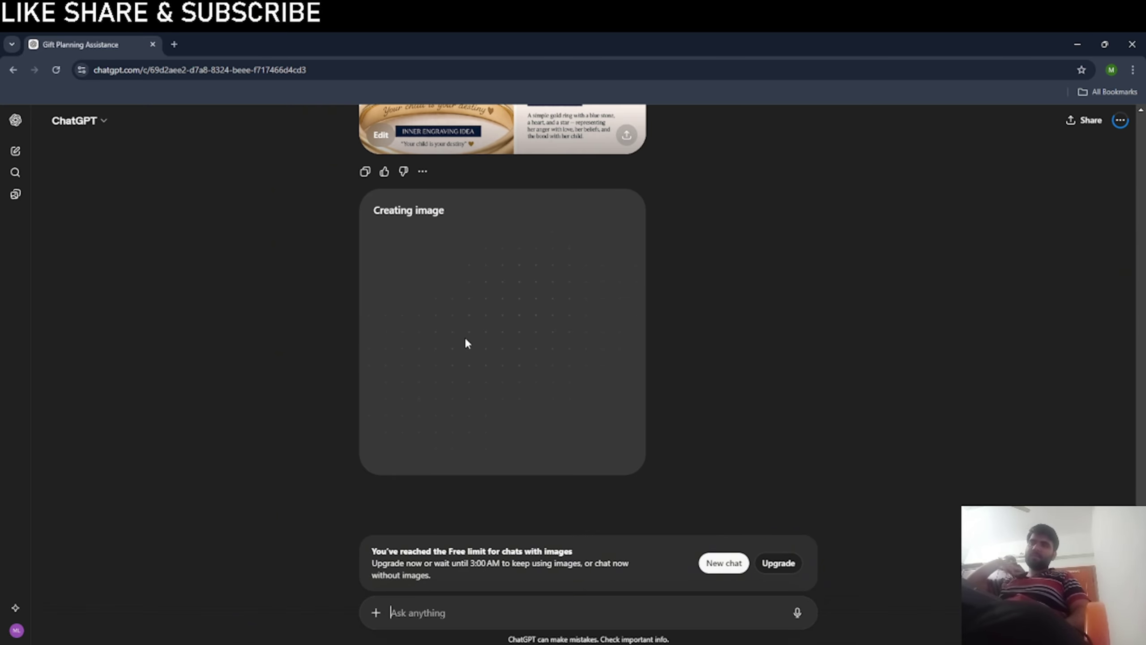
# Examine the simple gold ring design in the conversation and at full size, along with the earlier blue sapphire ring.
pyautogui.scroll(10, 466, 339)
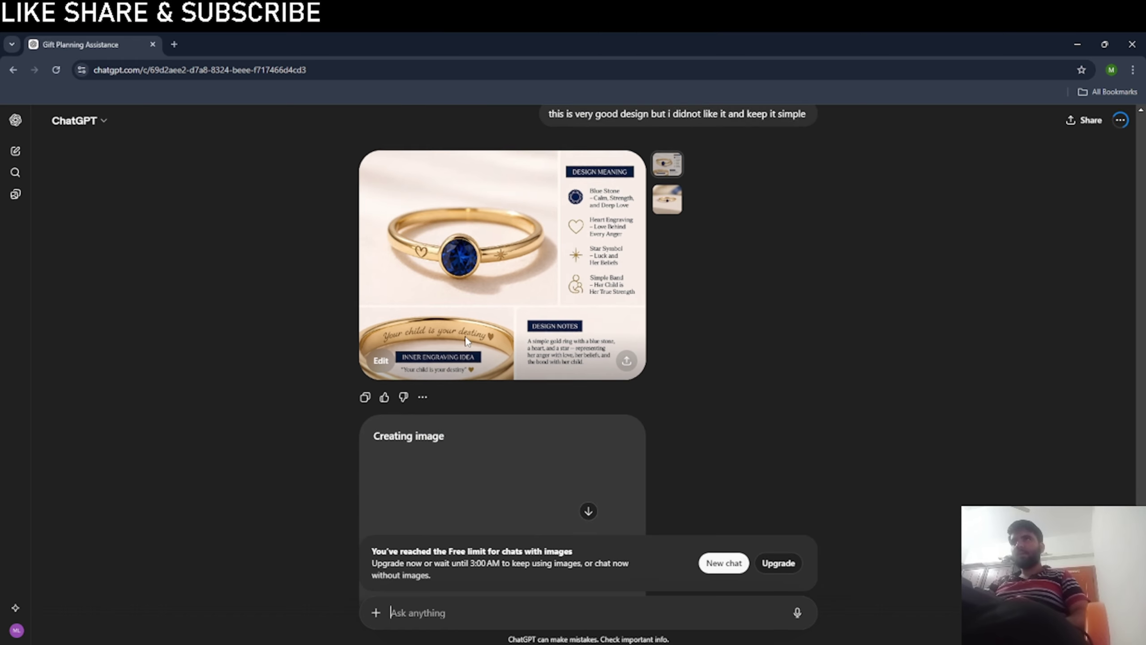
pyautogui.scroll(5, 466, 341)
pyautogui.scroll(-14, 466, 341)
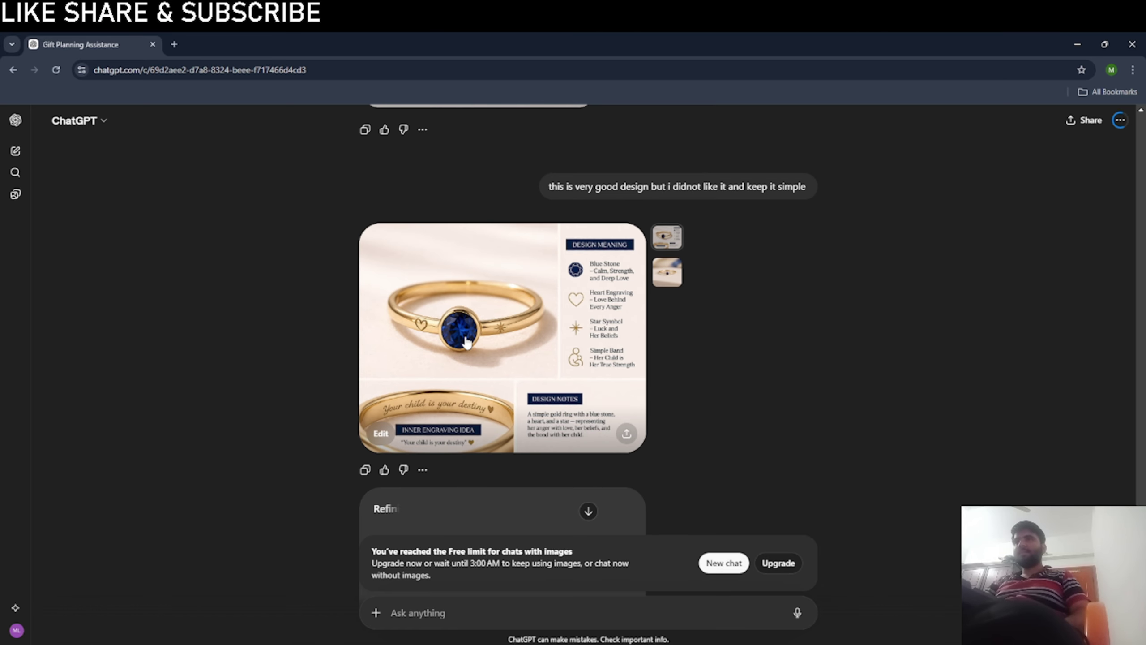
pyautogui.scroll(5, 466, 340)
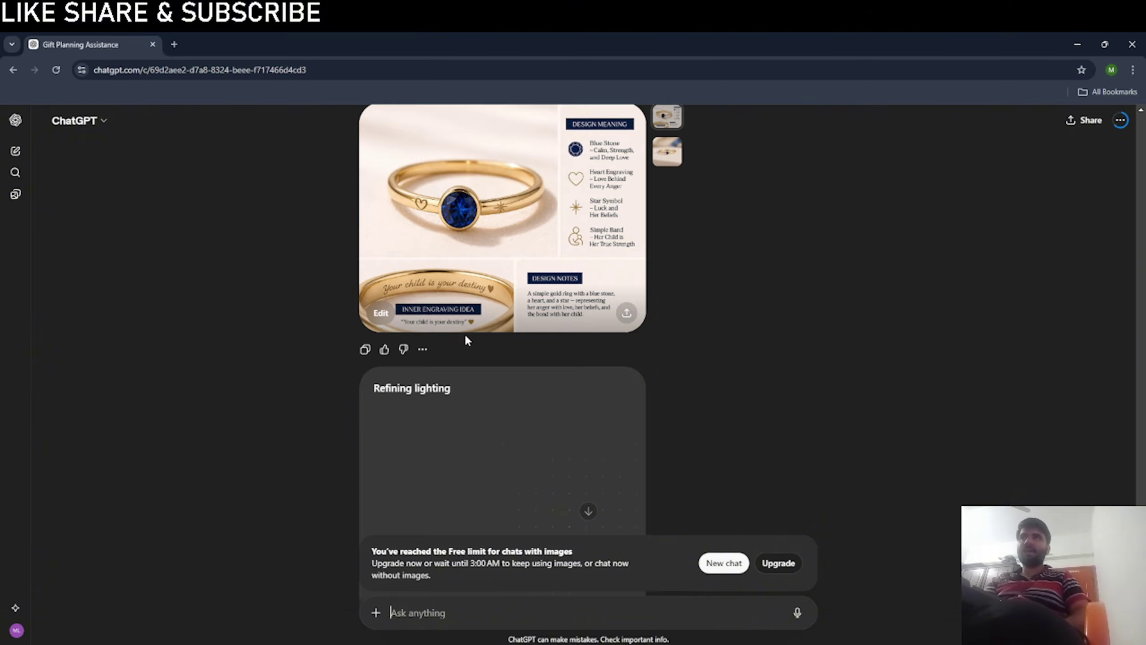
pyautogui.scroll(1, 467, 340)
pyautogui.scroll(-2, 468, 341)
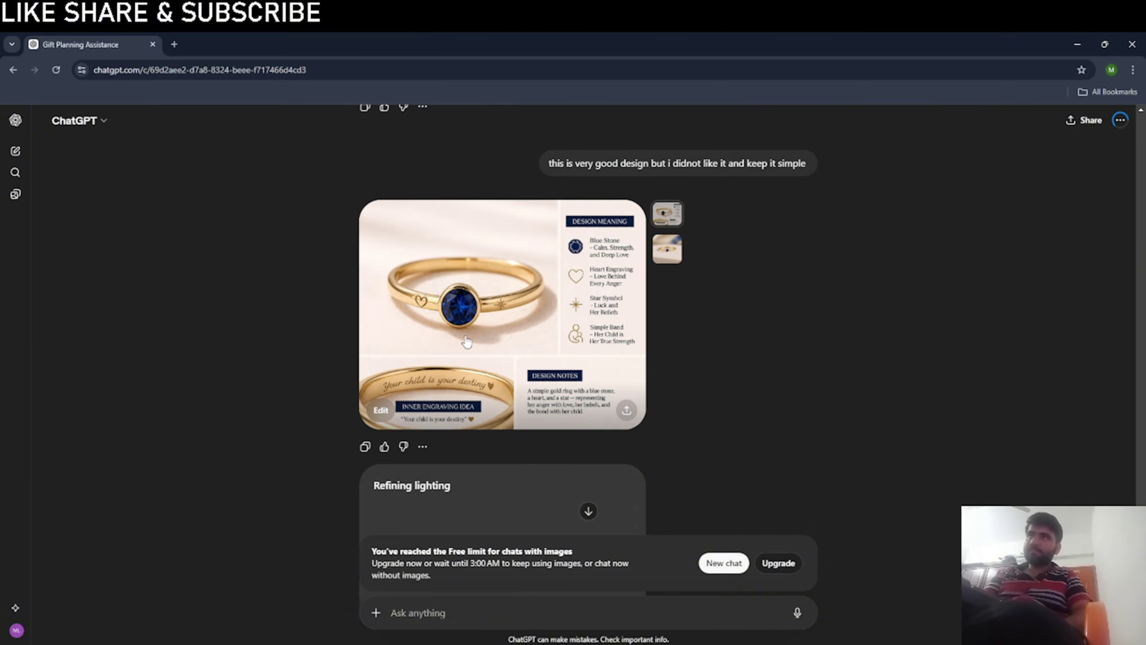
pyautogui.scroll(2, 467, 341)
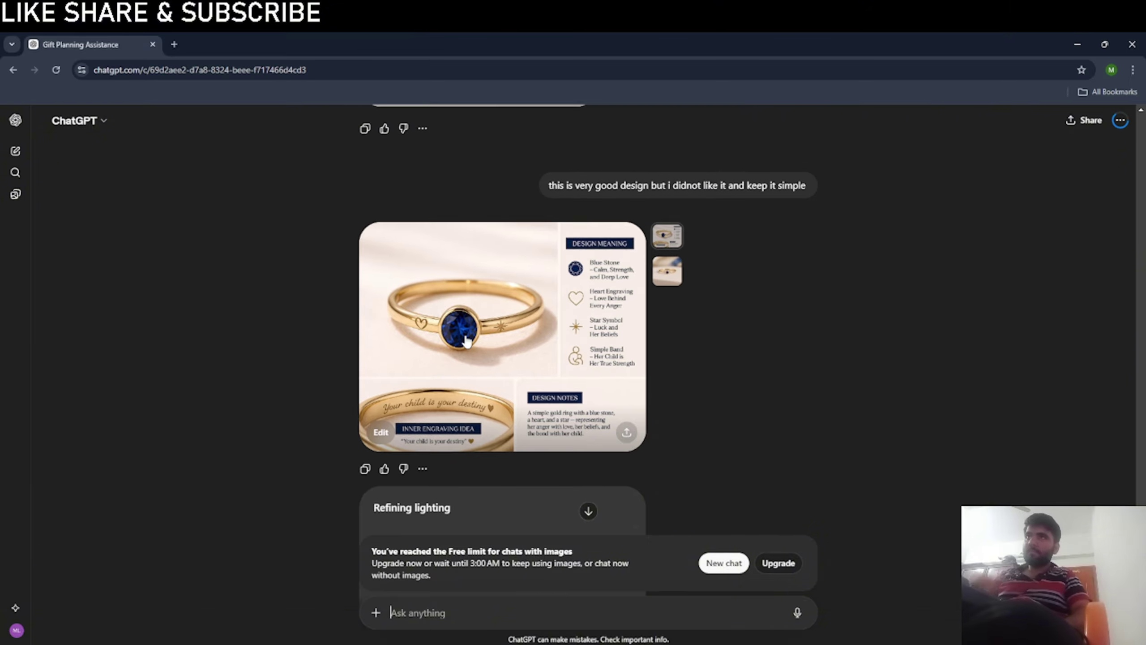
pyautogui.click(620, 310)
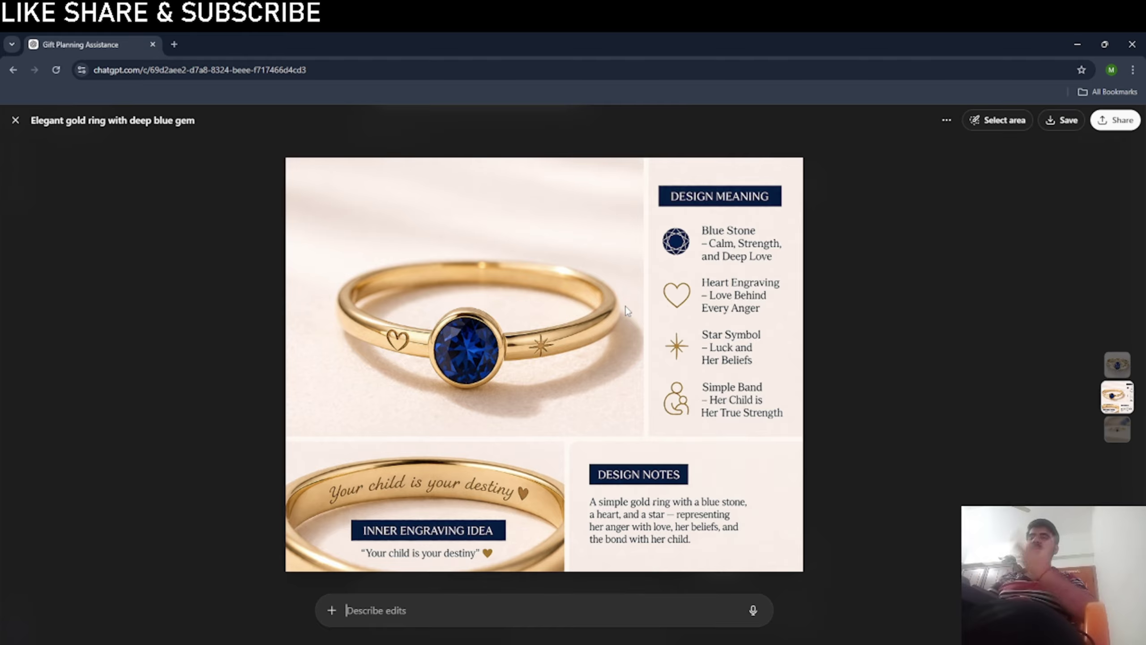
pyautogui.scroll(1, 627, 311)
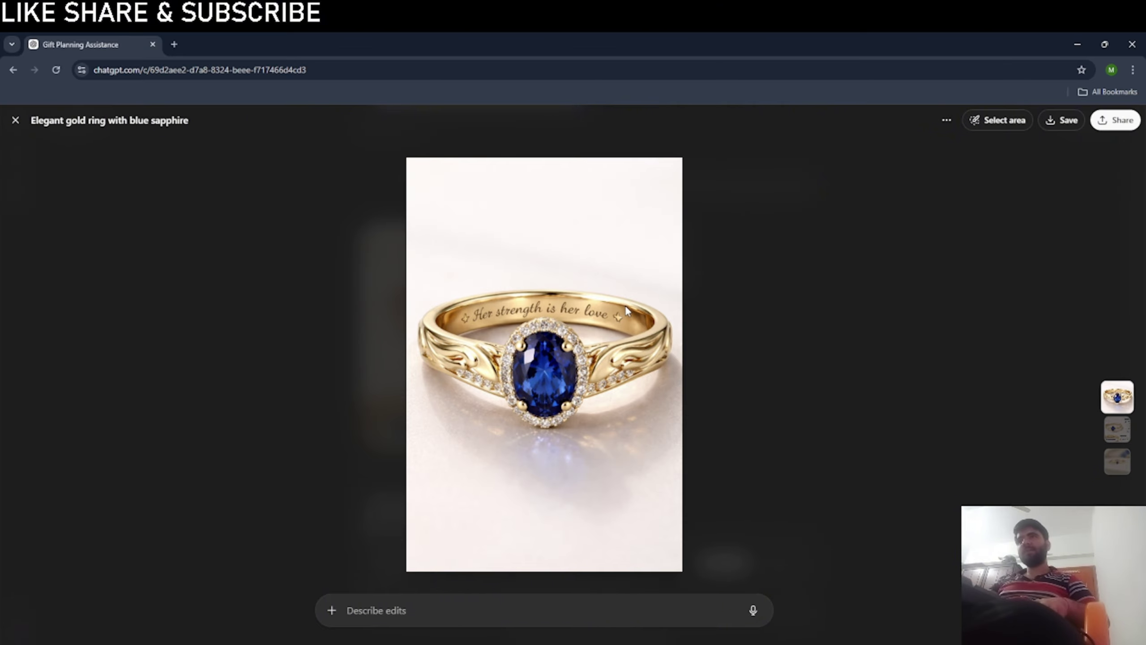
pyautogui.click(14, 120)
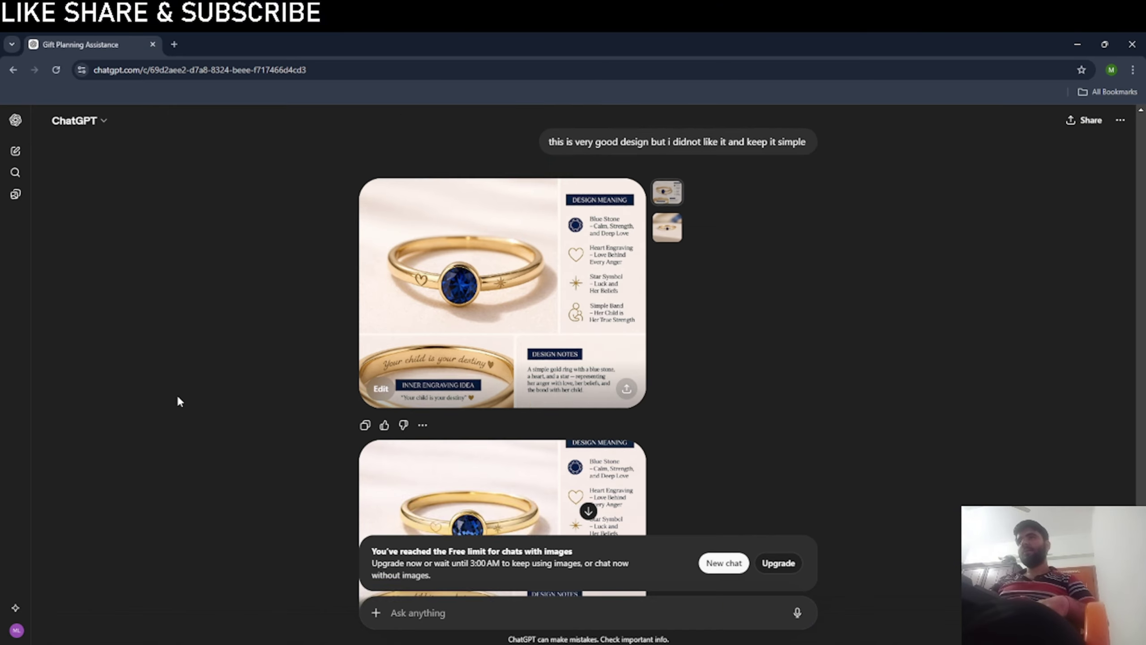
# Compare the newly generated ring image with the earlier designs and replies in the conversation.
pyautogui.scroll(-3, 176, 399)
pyautogui.scroll(2, 598, 281)
pyautogui.scroll(-2, 598, 281)
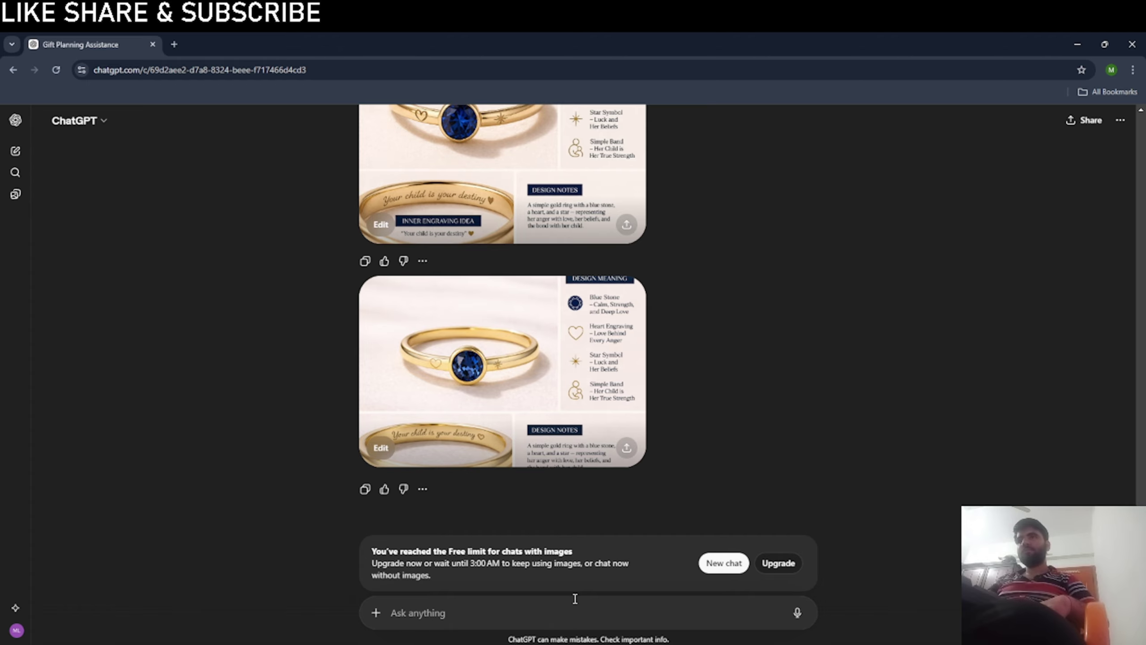
pyautogui.scroll(10, 570, 446)
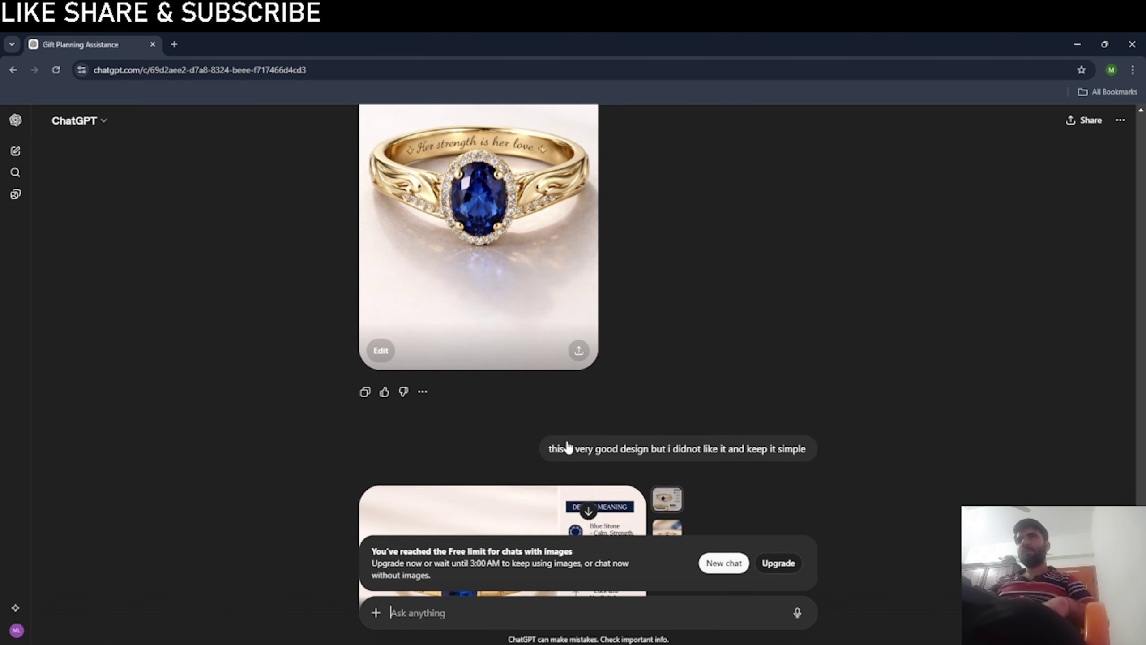
pyautogui.scroll(10, 569, 446)
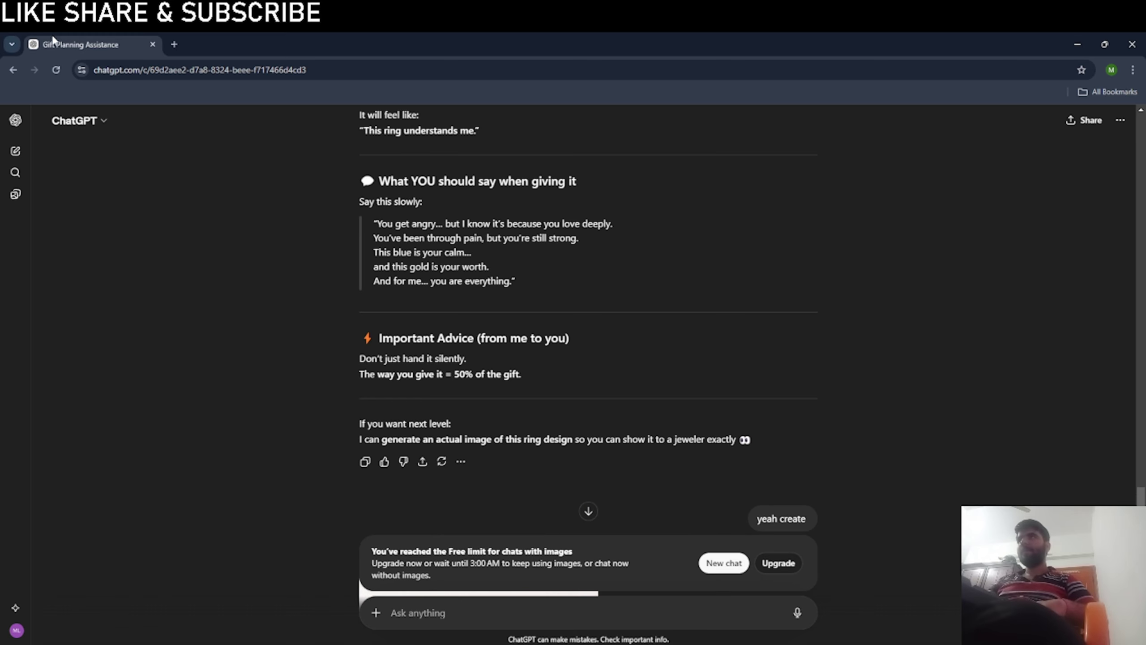
# Search Google for gemini in a new browser tab and open the Google Gemini site.
pyautogui.click(173, 45)
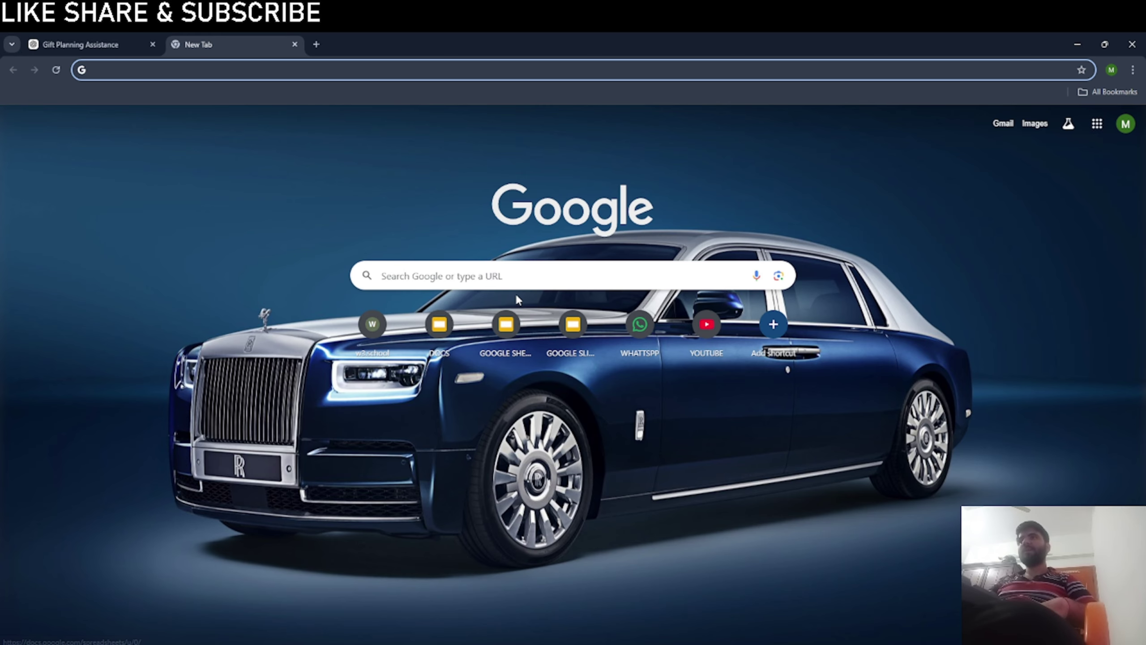
pyautogui.click(521, 273)
pyautogui.write('gemini')
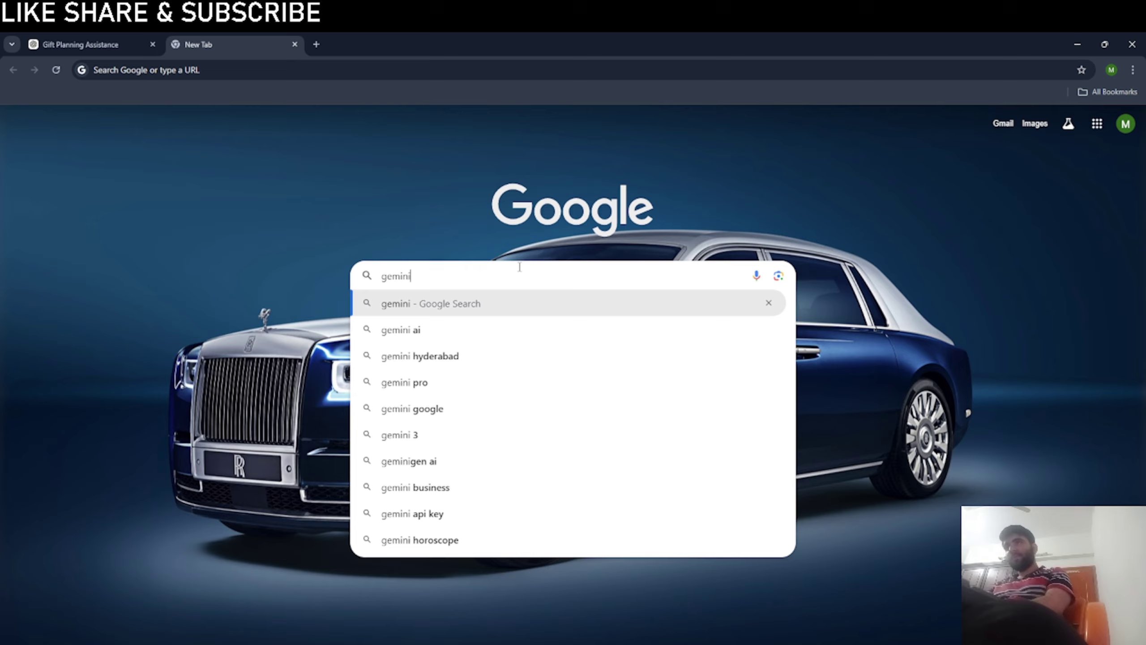
pyautogui.press('Return')
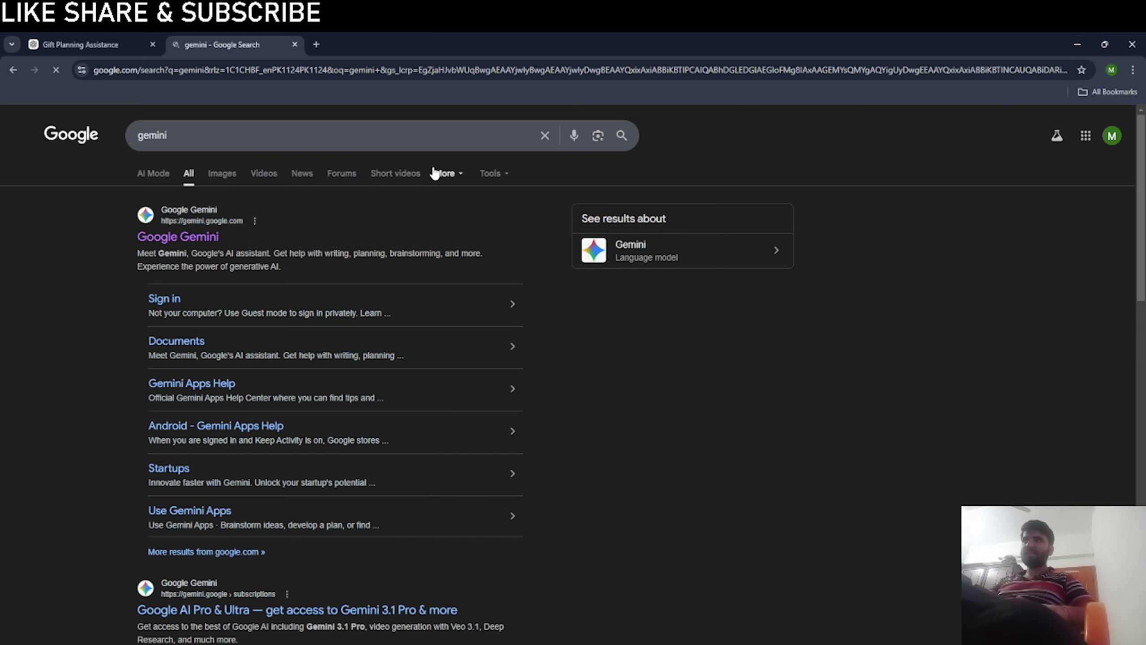
pyautogui.click(178, 236)
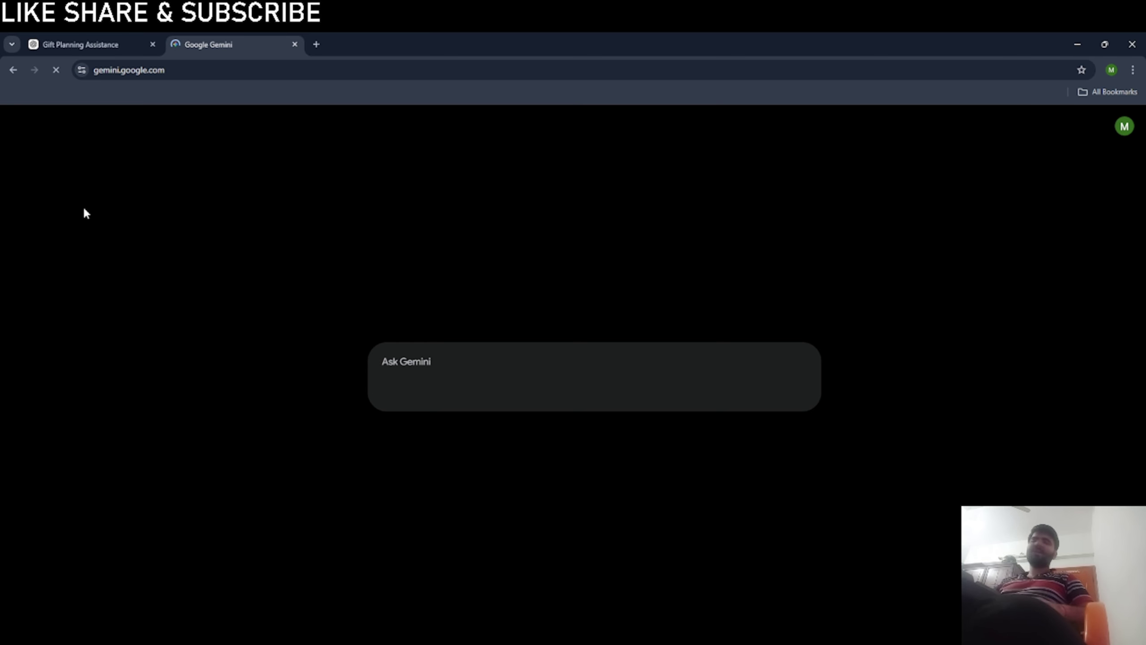
# Return to the ChatGPT conversation and copy the prompt describing the ring dedicated to mother.
pyautogui.hotkey('ctrl', 'shift', 'Tab')
pyautogui.scroll(15, 364, 172)
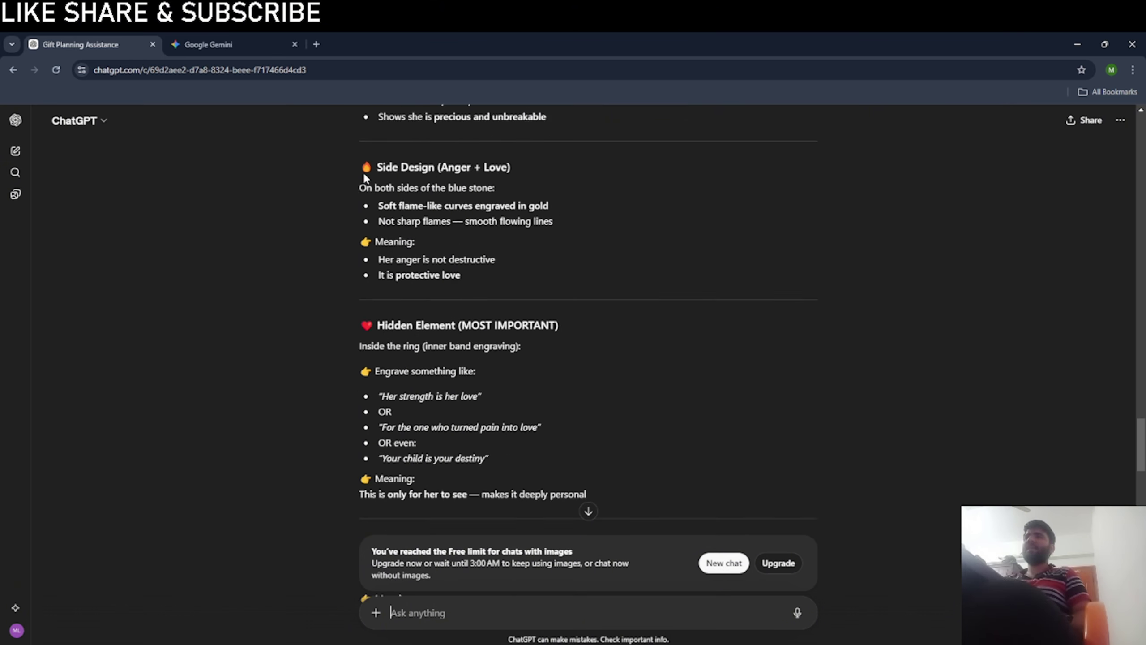
pyautogui.scroll(10, 363, 172)
pyautogui.scroll(-5, 499, 281)
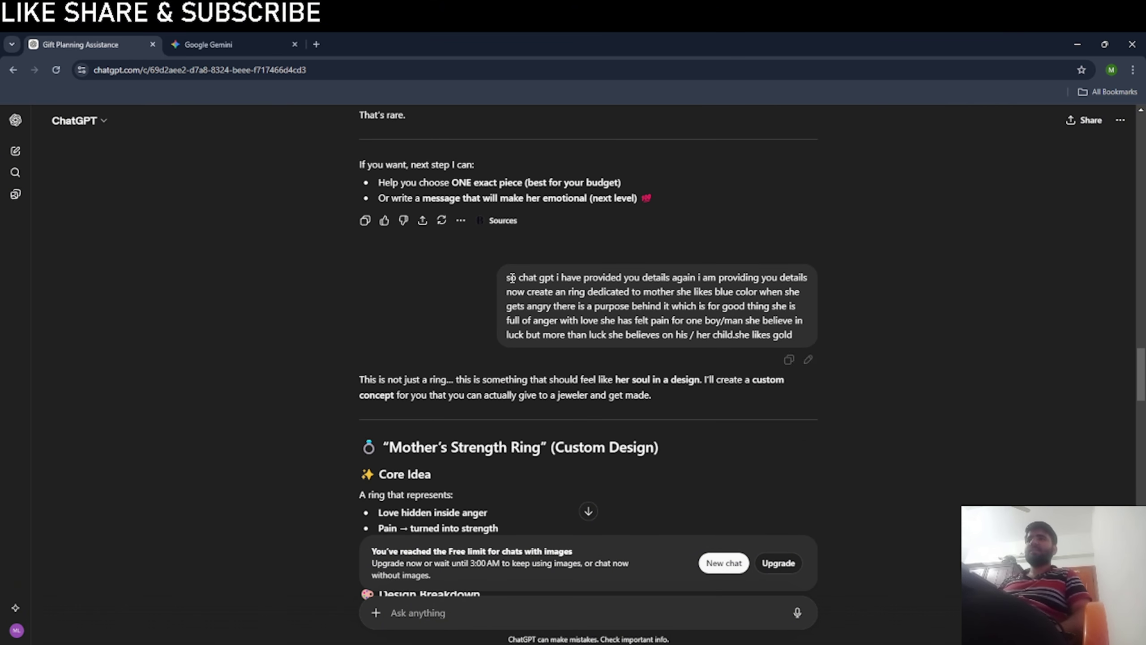
pyautogui.moveTo(506, 277); pyautogui.dragTo(632, 359)
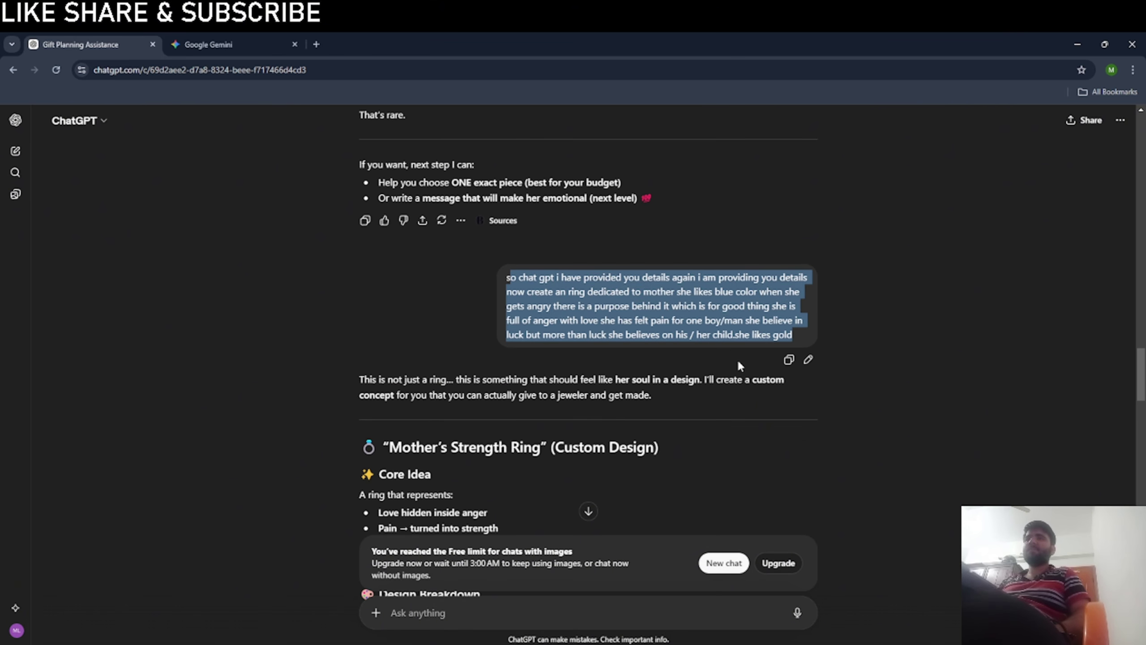
pyautogui.hotkey('ctrl', 'c')
# Paste the ring prompt into Gemini, replace "chat gpt" with "GEMINI", and submit it.
pyautogui.click(253, 45)
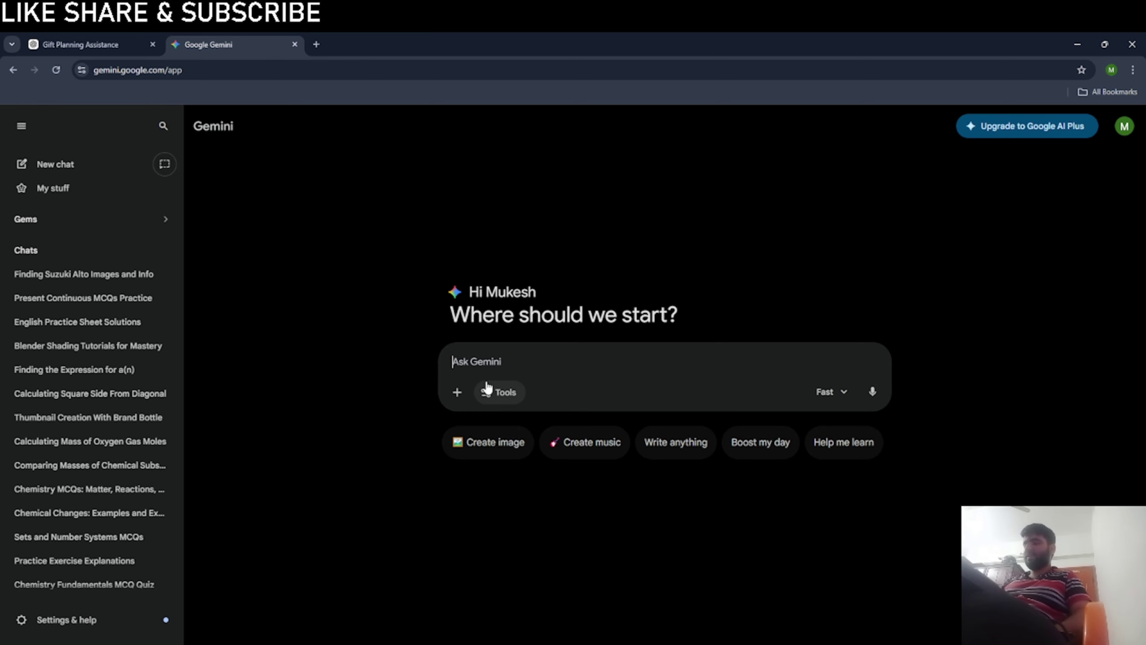
pyautogui.hotkey('ctrl', 'v')
pyautogui.click(453, 341)
pyautogui.write('s')
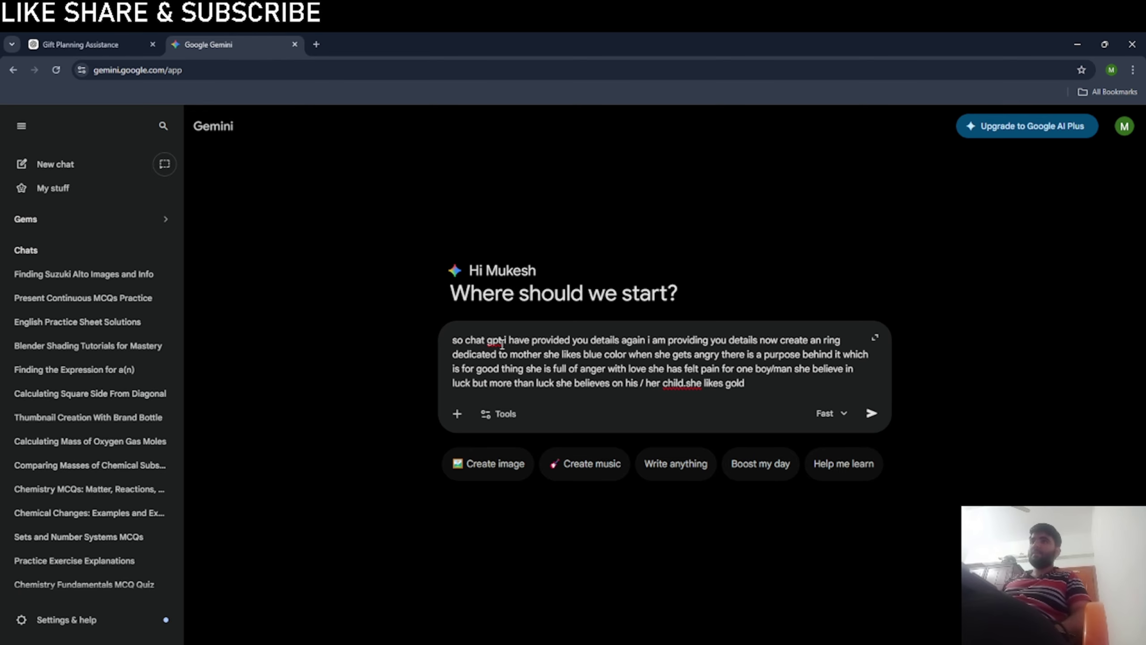
pyautogui.moveTo(503, 341); pyautogui.dragTo(467, 340)
pyautogui.write('GEMINI')
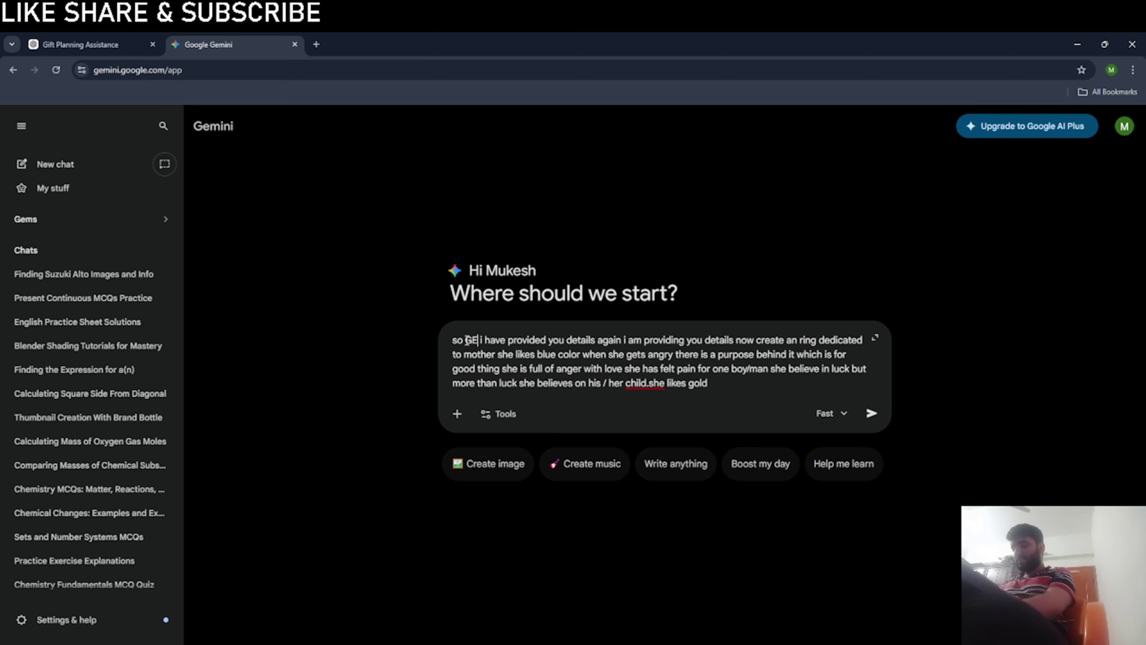
pyautogui.press('Return')
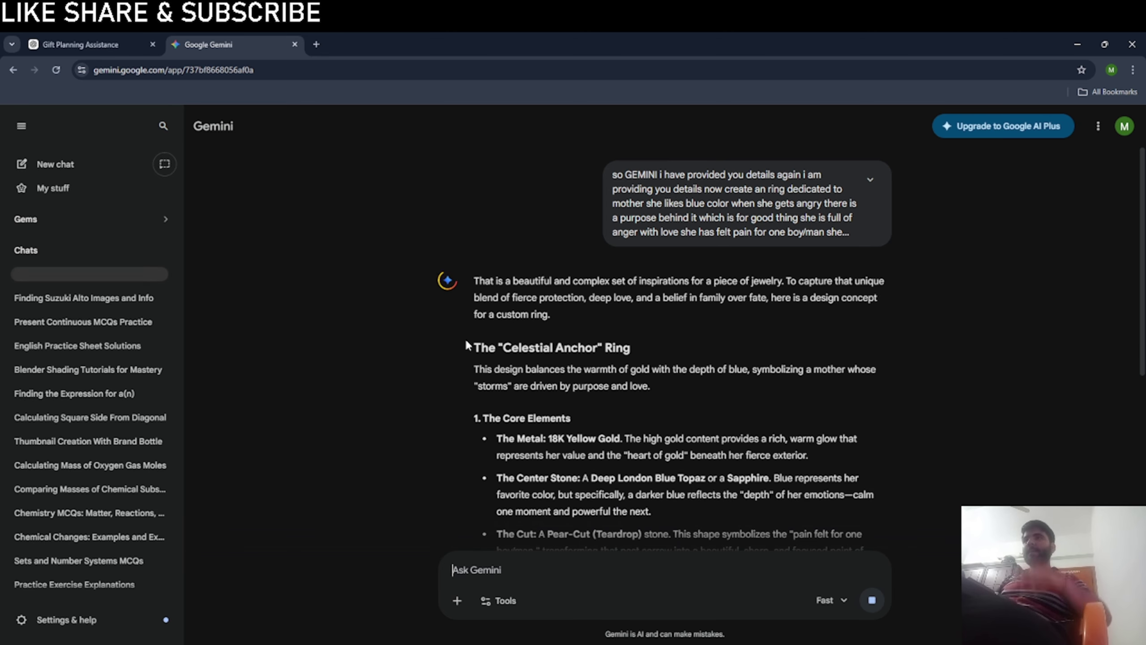
# Send Gemini "create but remember the design should be need and clean and it should be used for casual wearing too and i totally want different design".
pyautogui.scroll(-11, 466, 341)
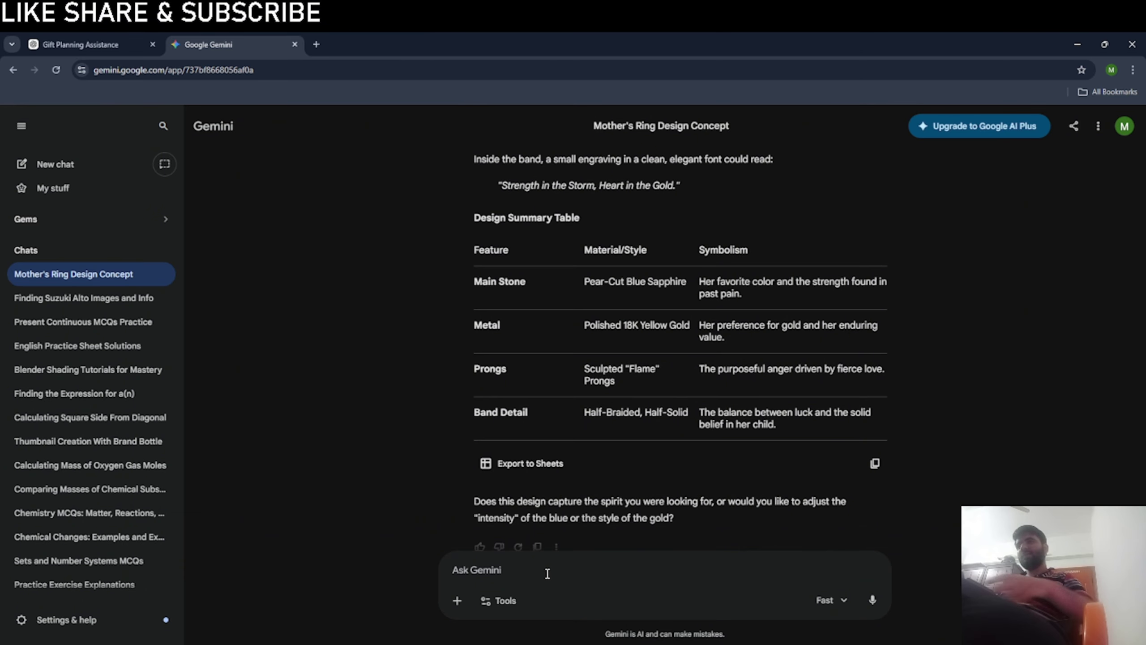
pyautogui.write('create ')
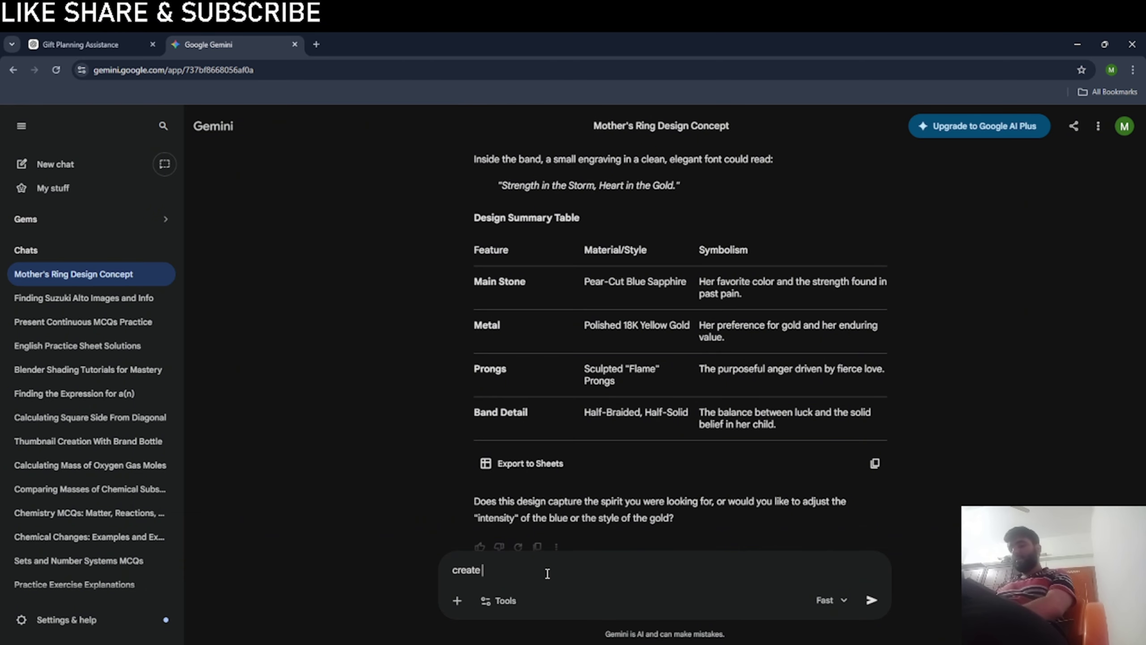
pyautogui.write('but ren')
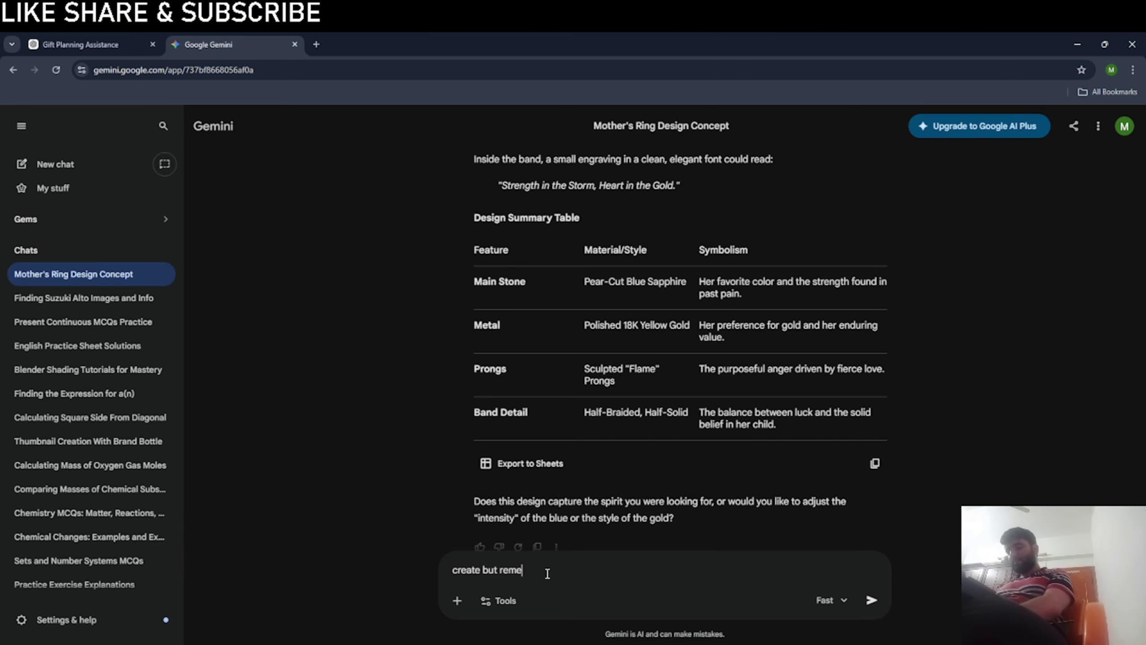
pyautogui.write('ember')
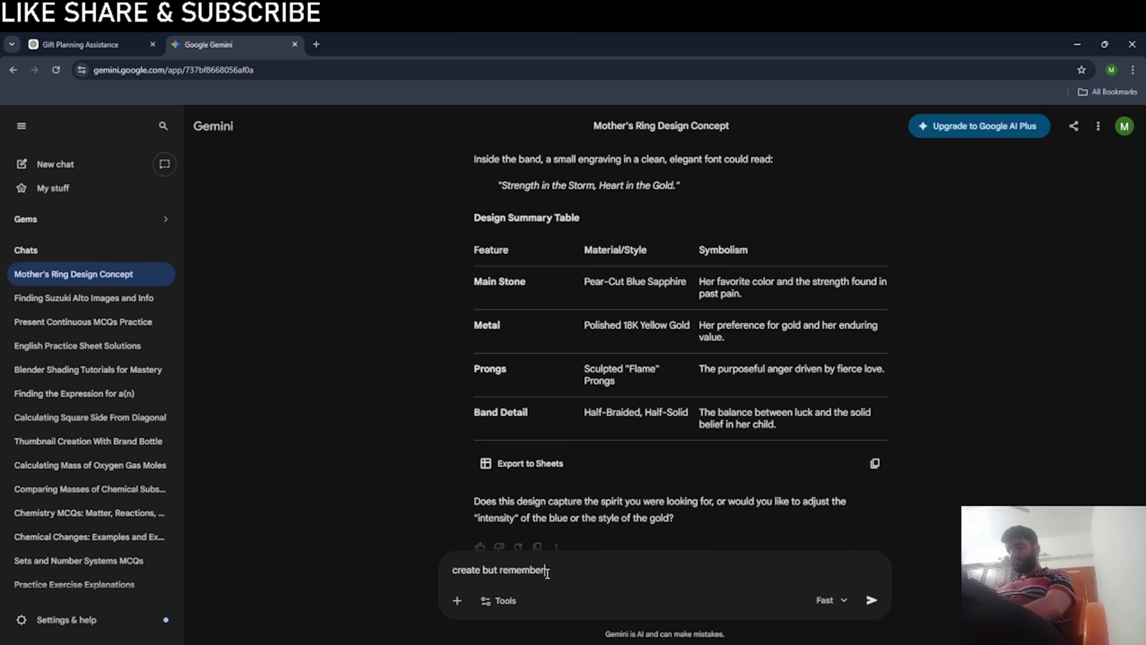
pyautogui.write(' the desi')
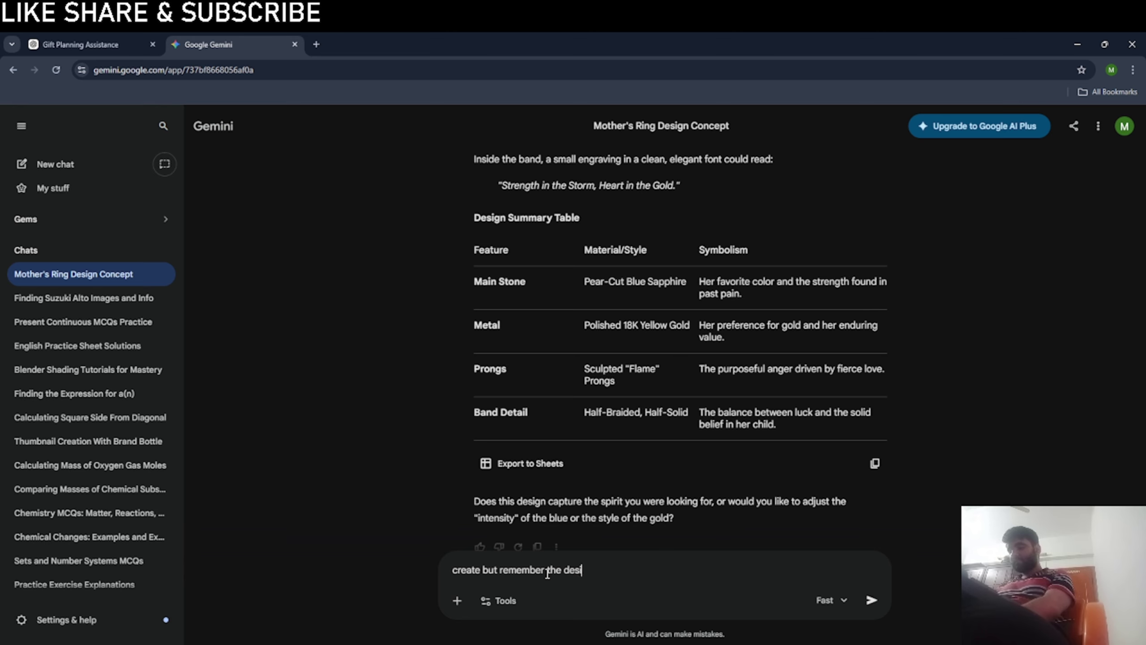
pyautogui.write('gn should')
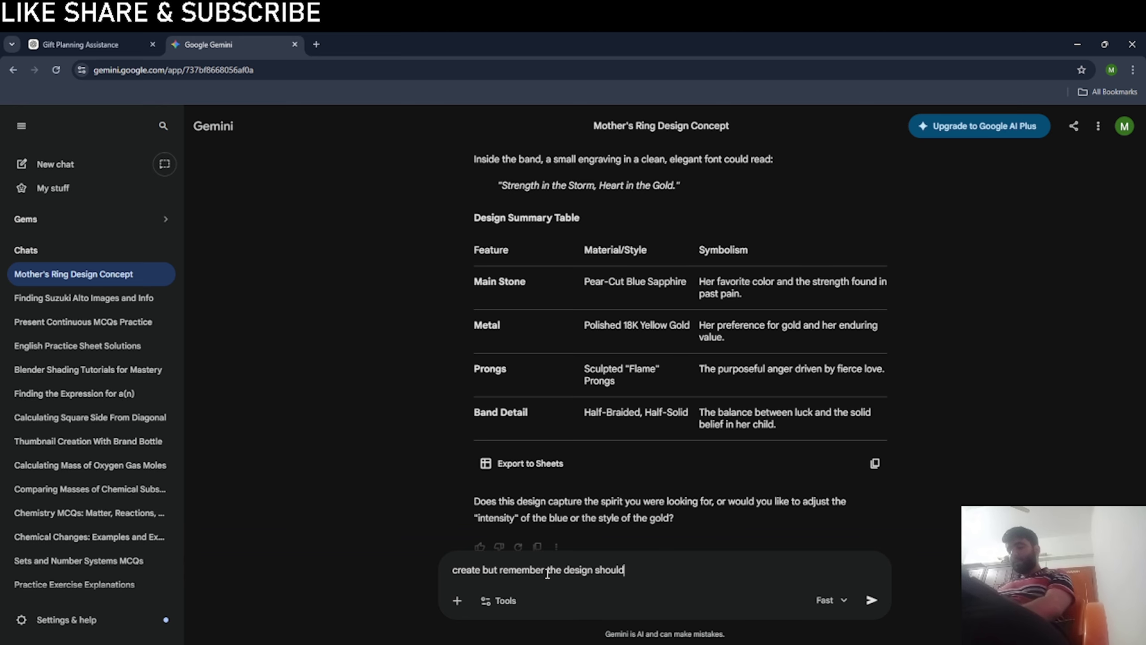
pyautogui.write(' be need a')
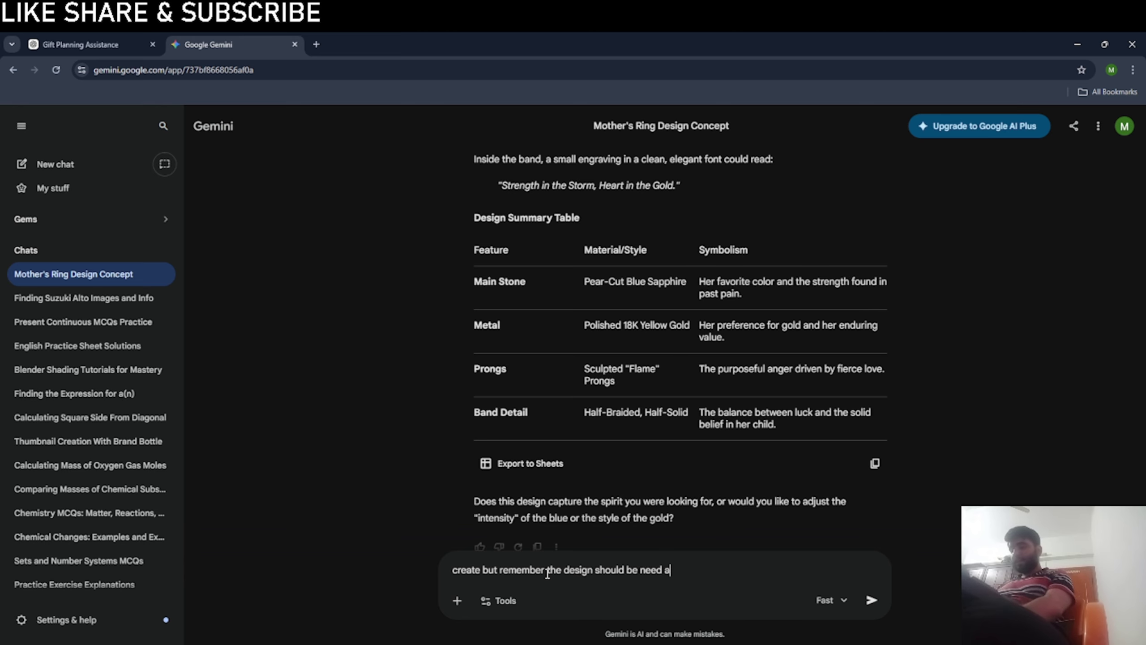
pyautogui.write('nd cle')
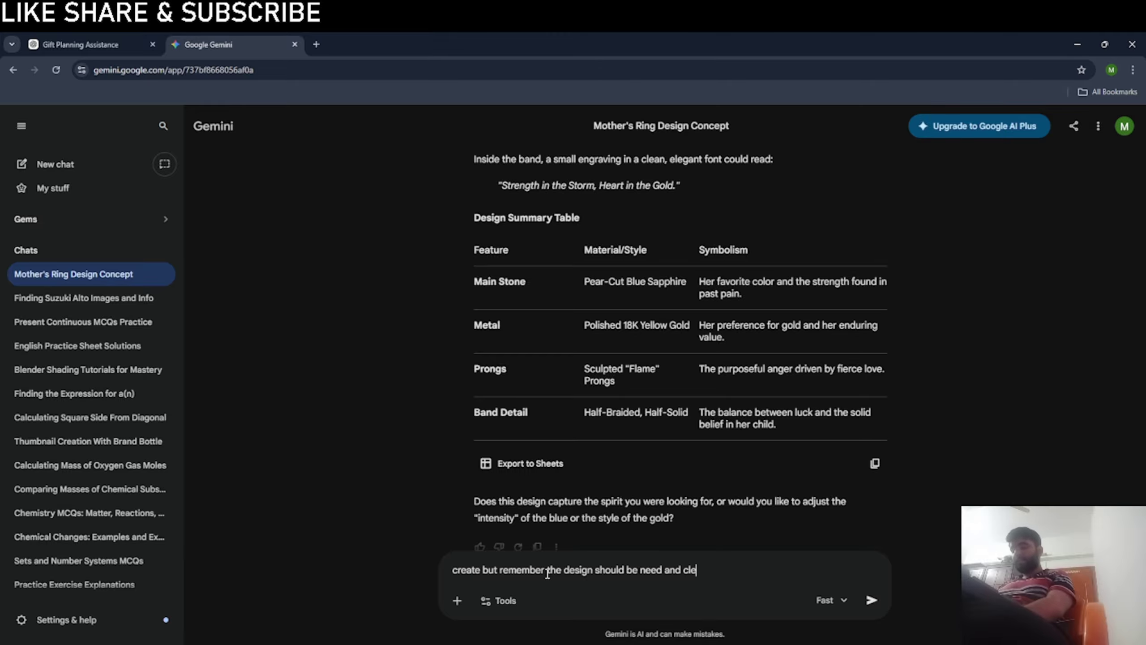
pyautogui.write('an and')
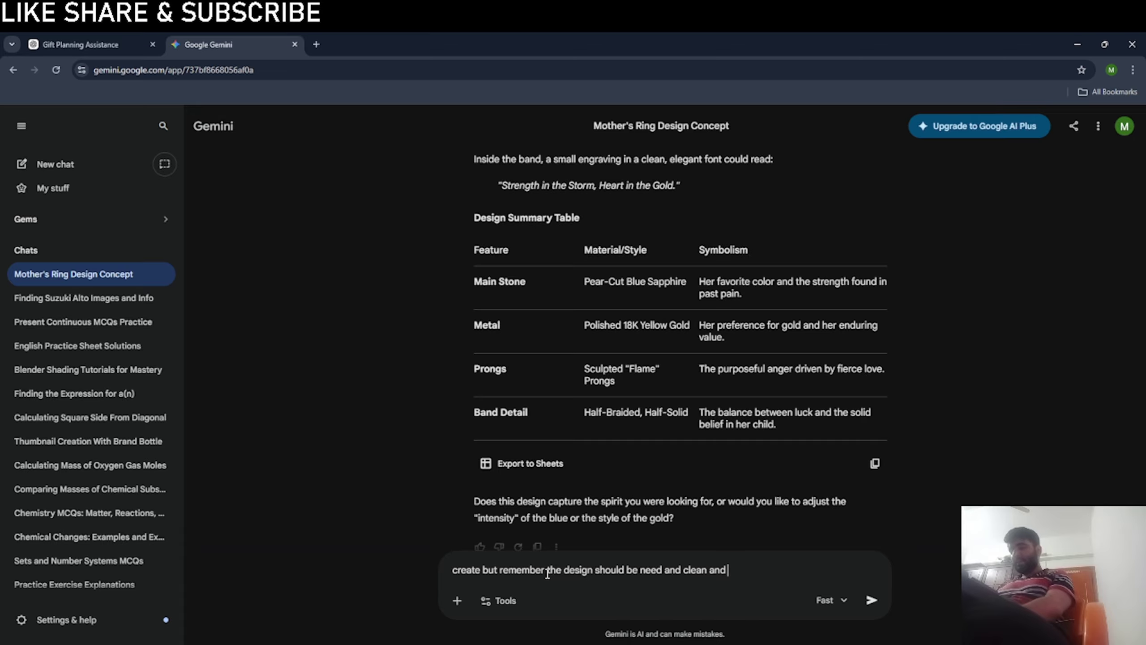
pyautogui.write(' it should')
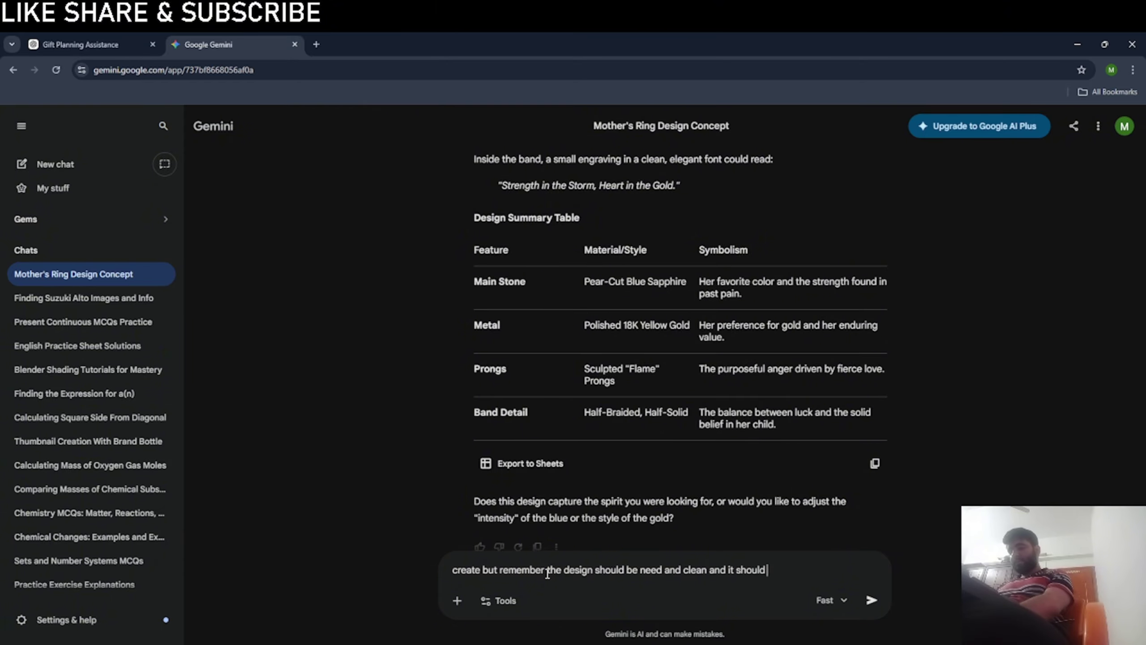
pyautogui.write(' be used')
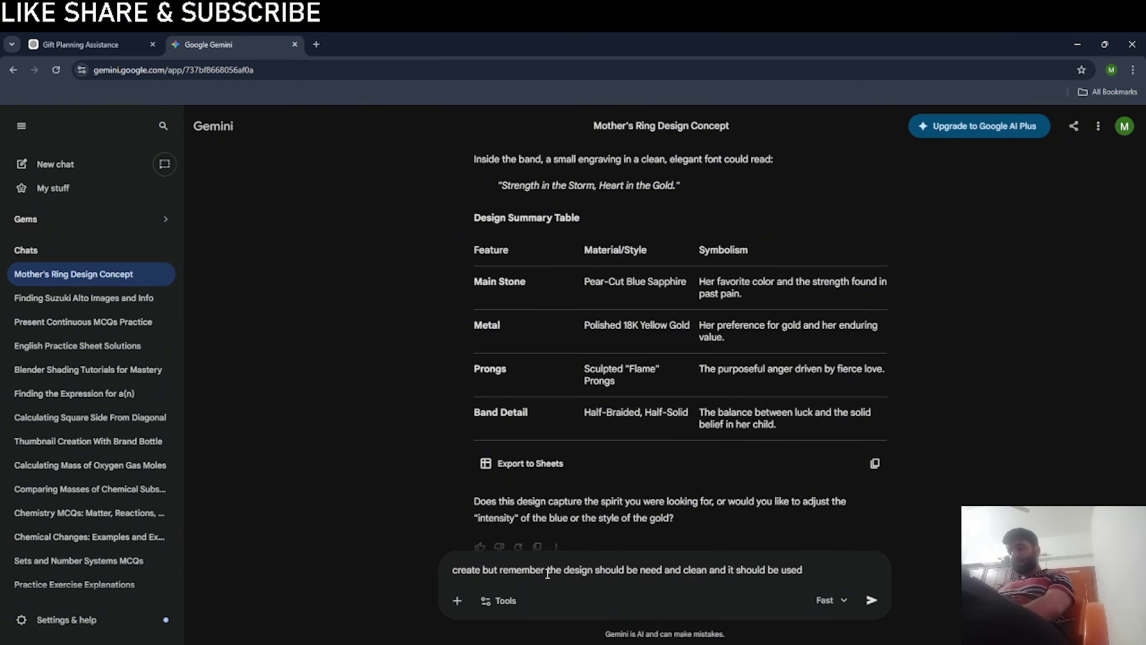
pyautogui.write(' for casua')
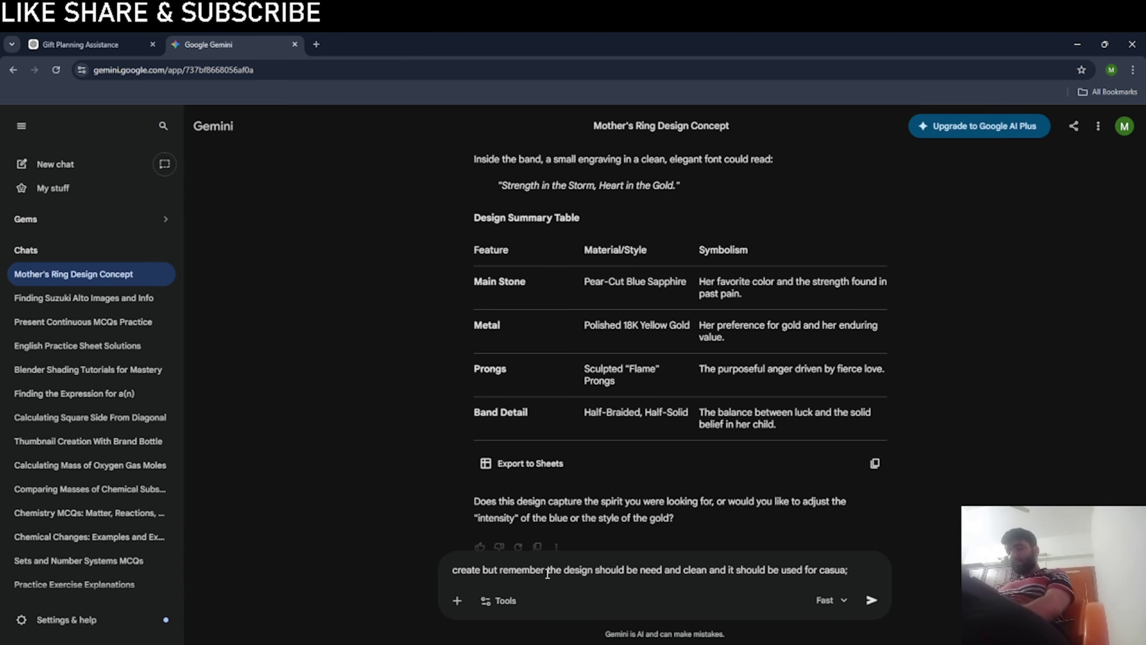
pyautogui.write('l wear')
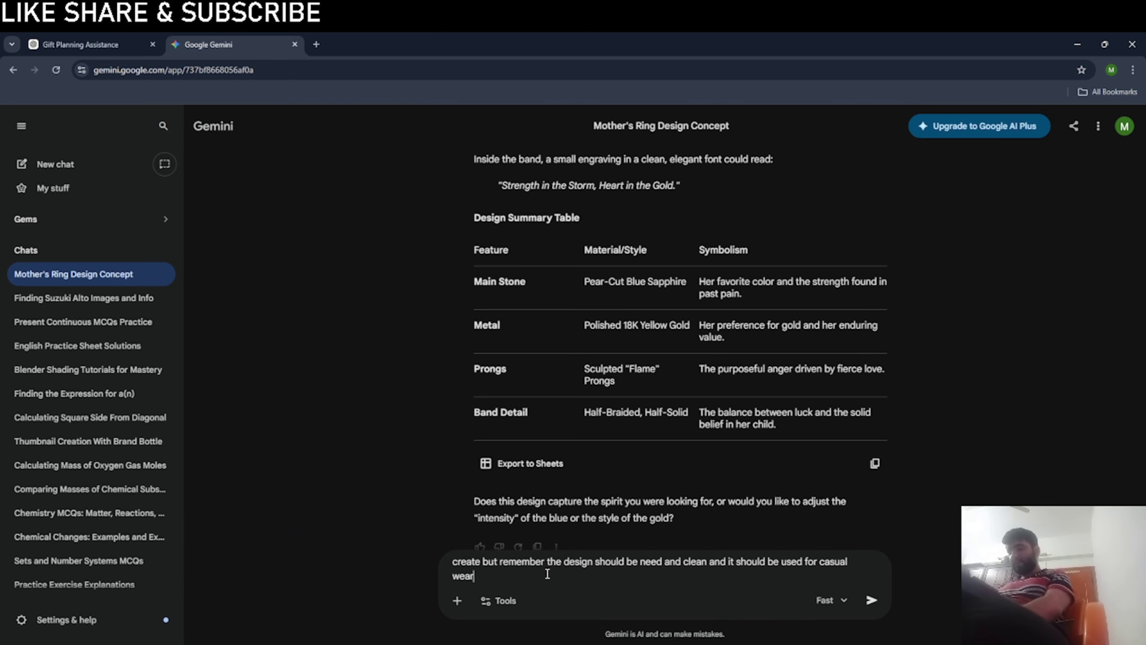
pyautogui.write('ing too and i don')
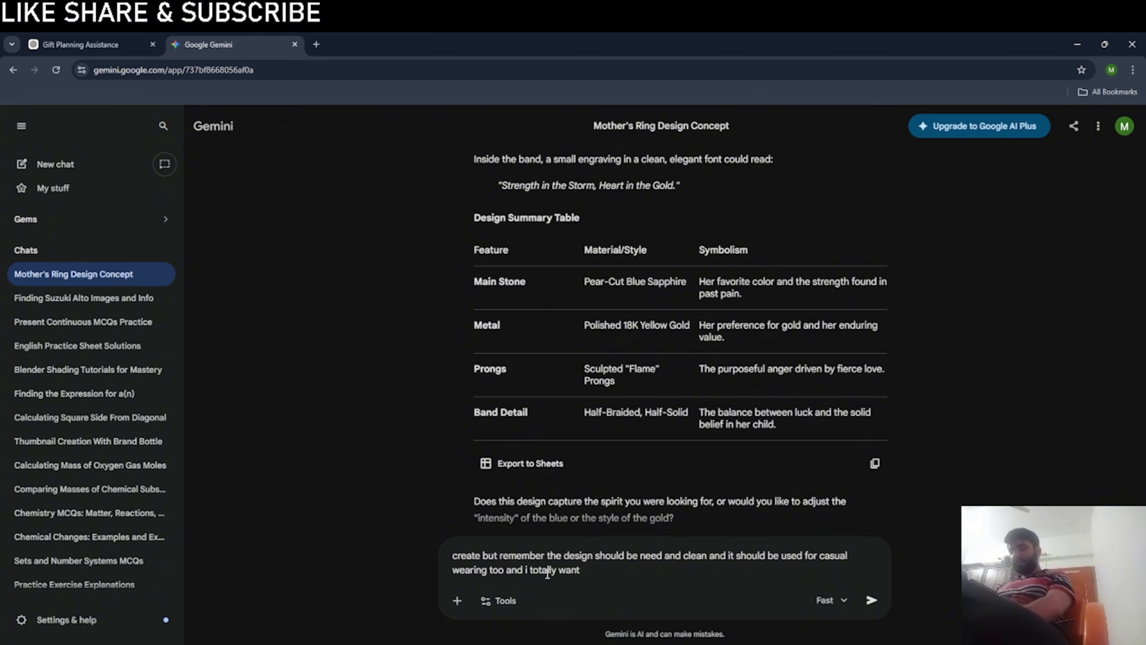
pyautogui.write('ferent design')
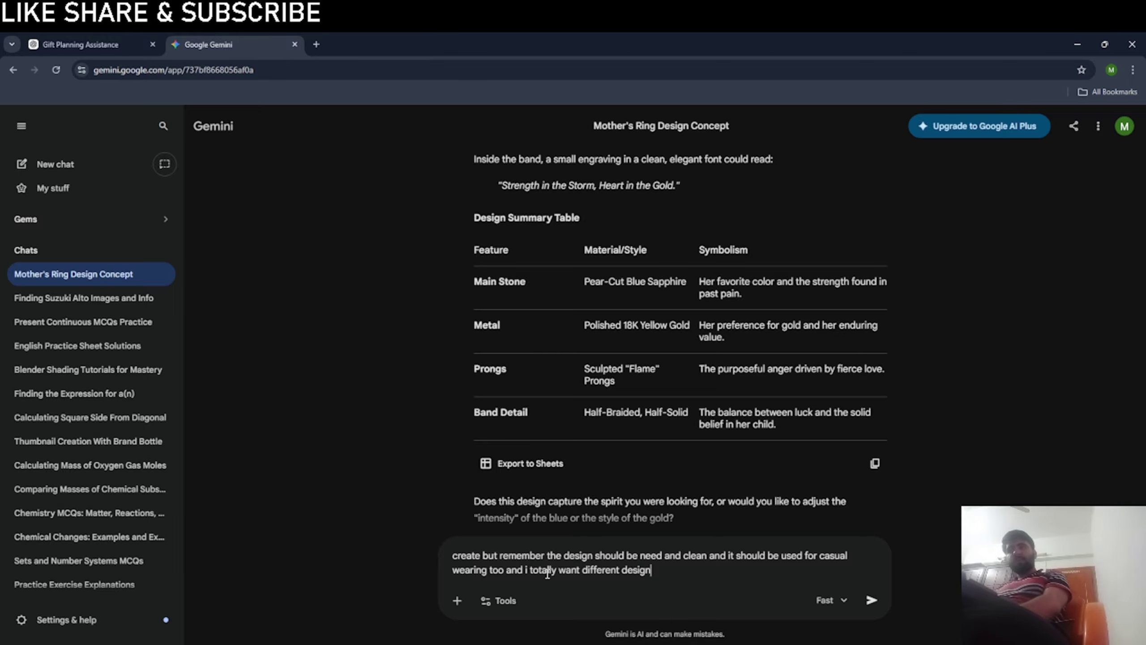
pyautogui.press('Return')
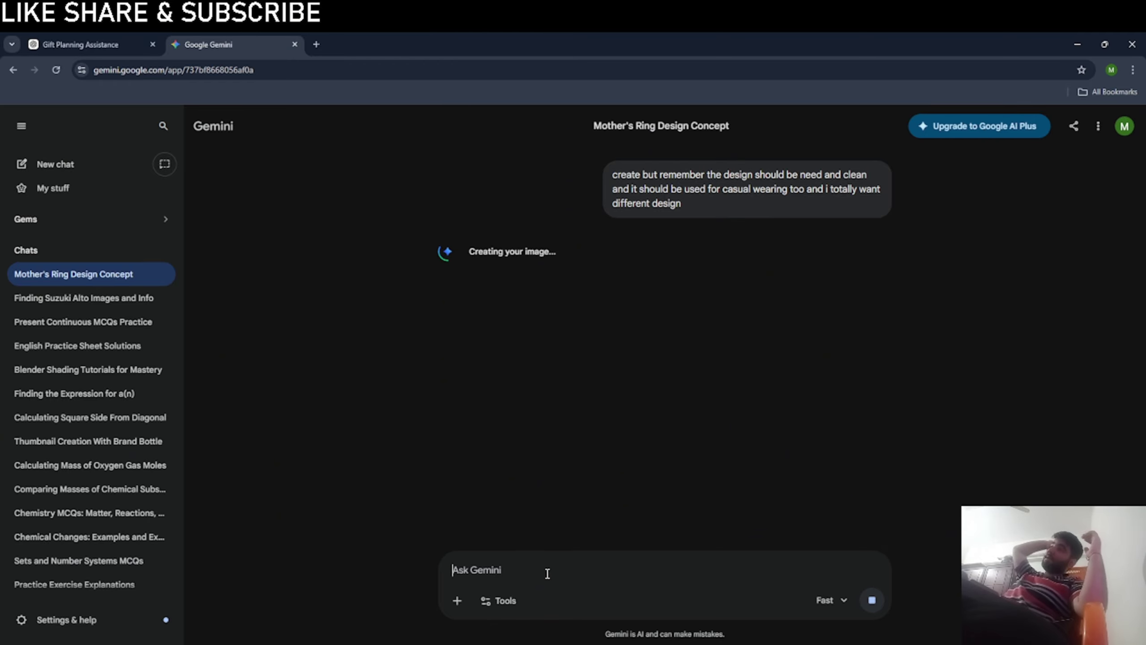
# Switch to the ChatGPT conversation and review its custom ring concept and the reply offering a design image.
pyautogui.click(116, 48)
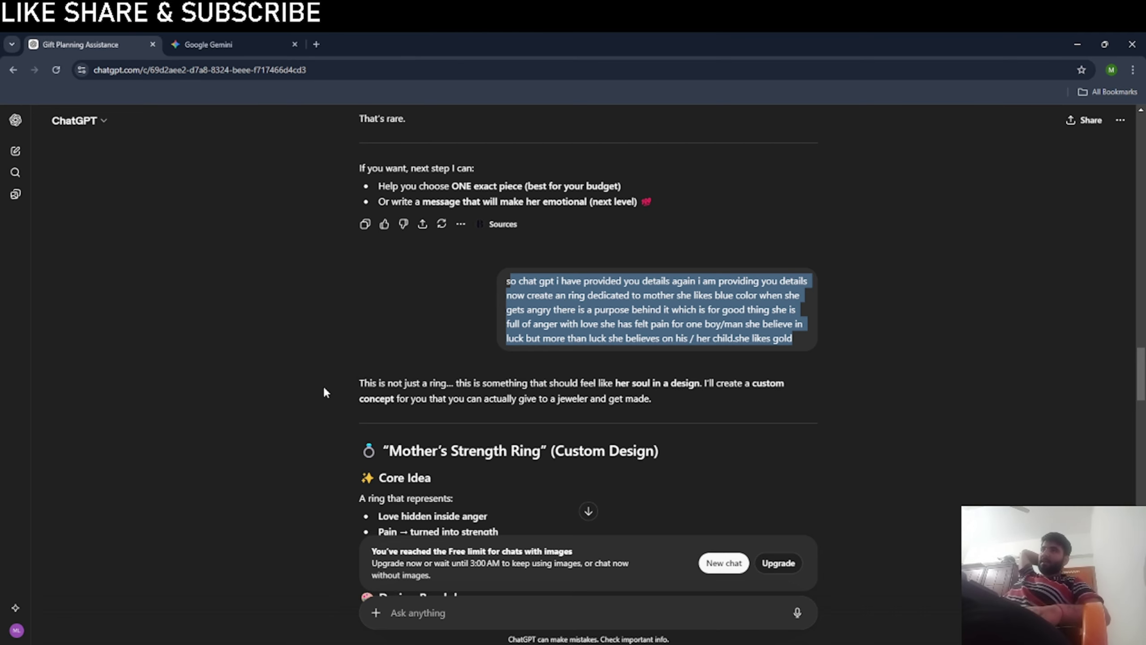
pyautogui.scroll(2, 323, 383)
pyautogui.scroll(-7, 323, 383)
pyautogui.scroll(-20, 326, 391)
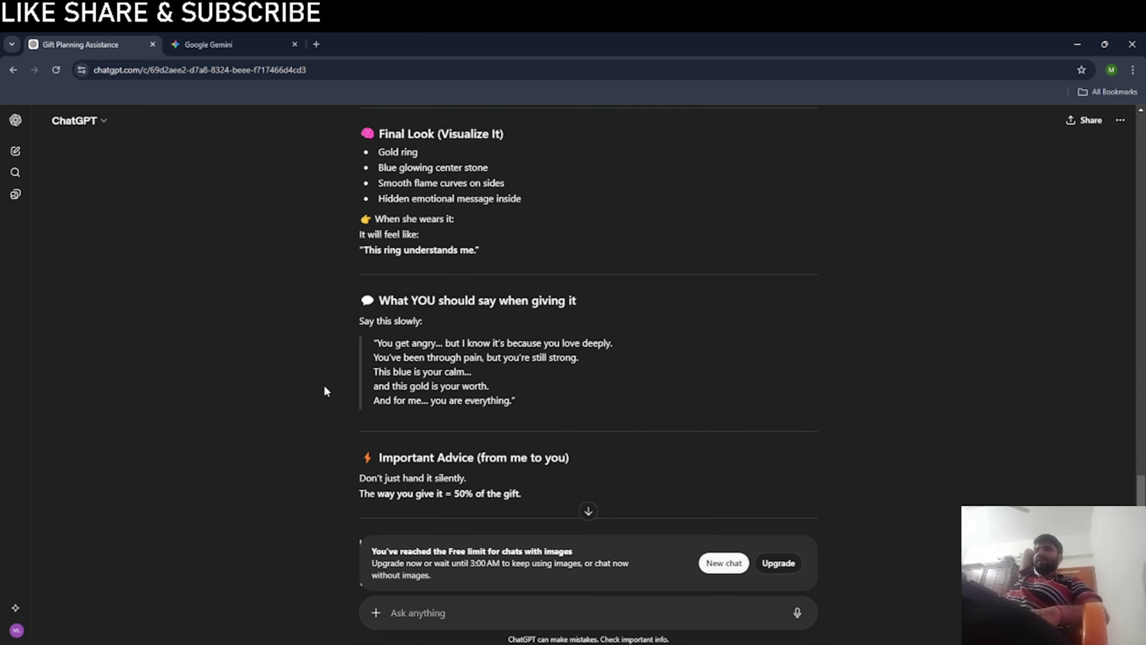
pyautogui.scroll(10, 323, 383)
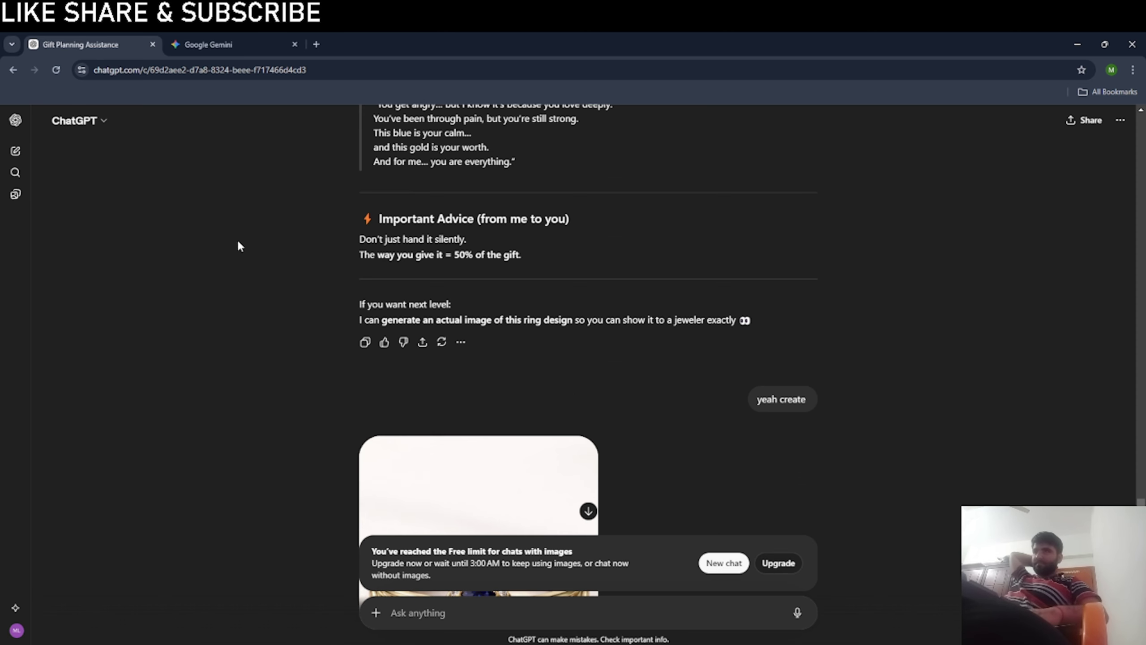
# Return to the Gemini conversation, examine the generated ring image at full size, and close the enlarged view.
pyautogui.click(209, 45)
pyautogui.scroll(4, 349, 291)
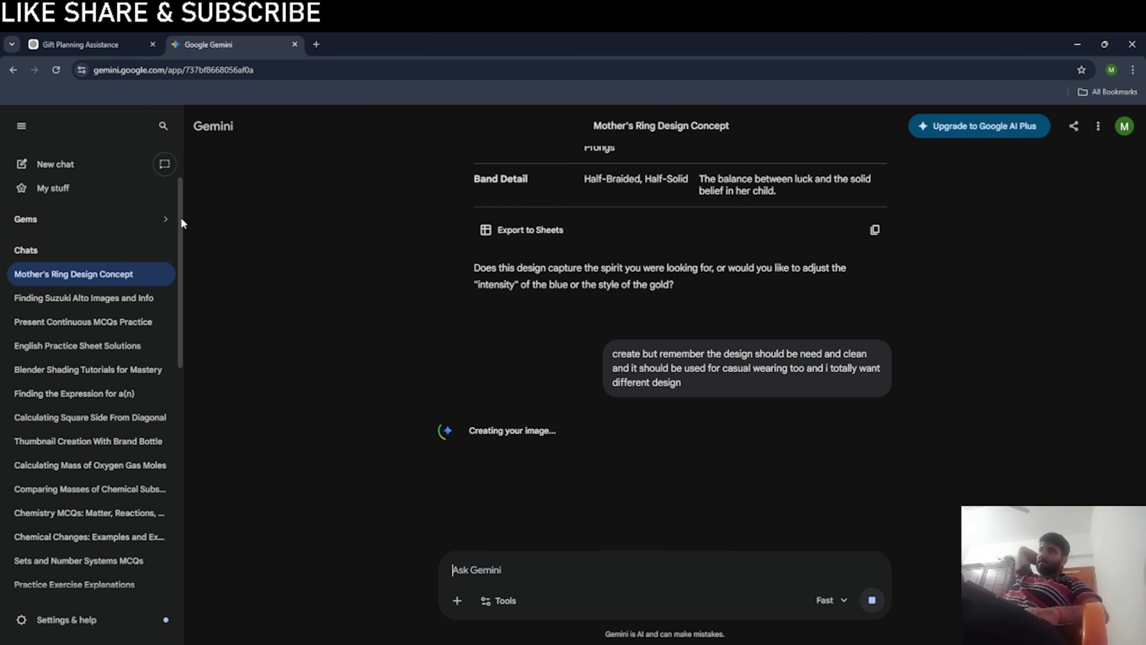
pyautogui.scroll(-4, 335, 280)
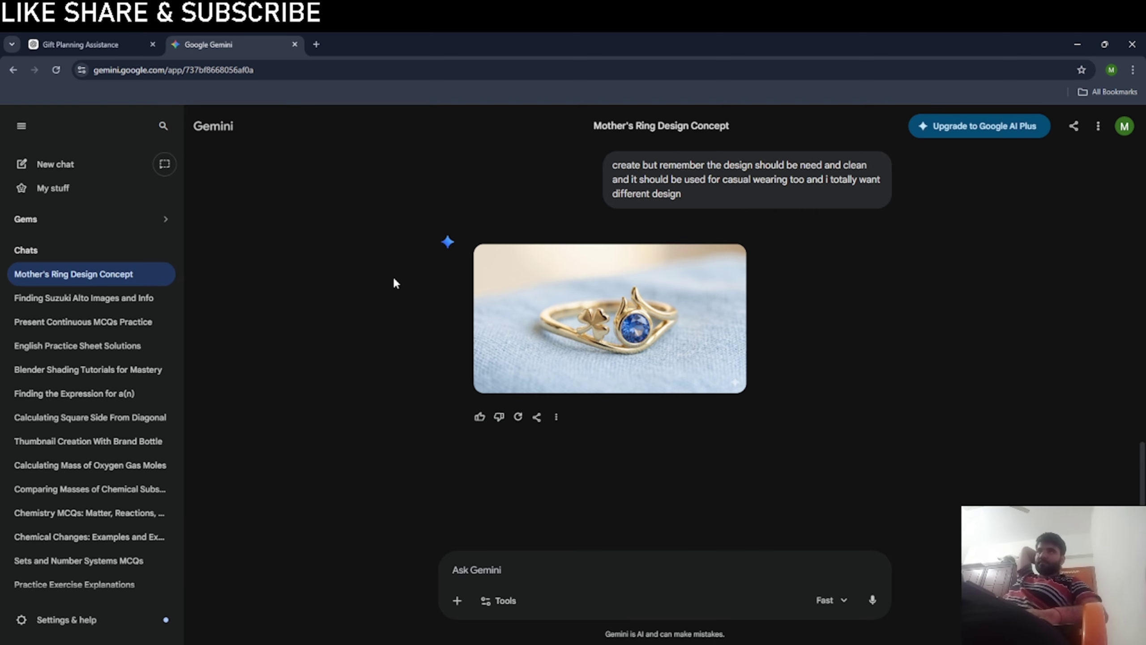
pyautogui.click(509, 295)
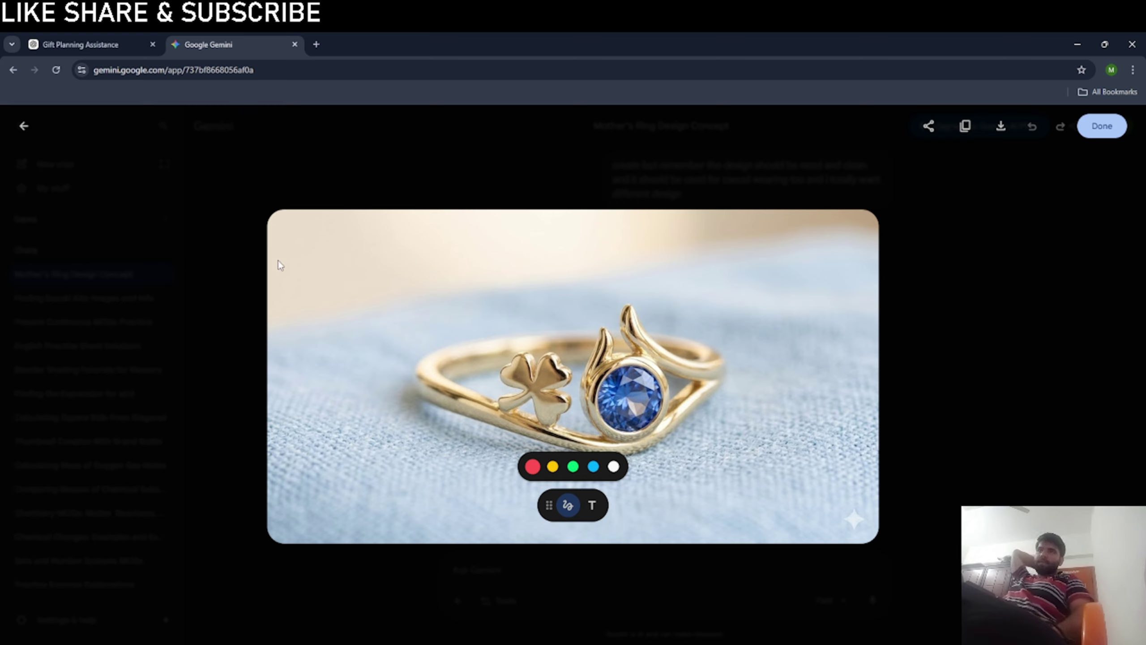
pyautogui.click(23, 128)
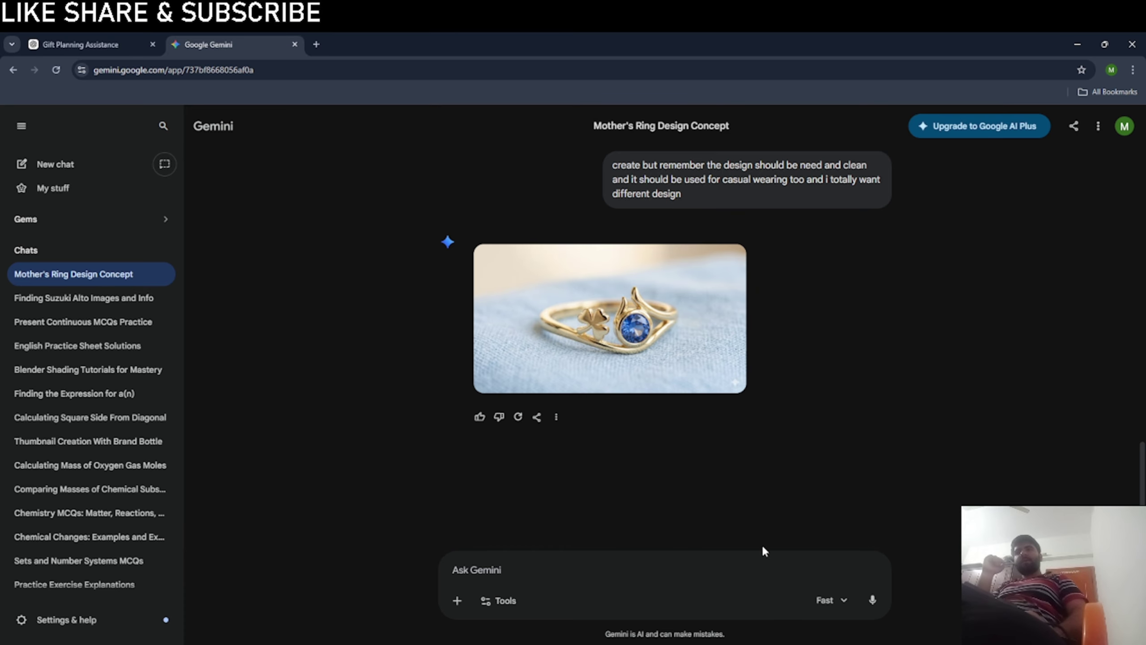